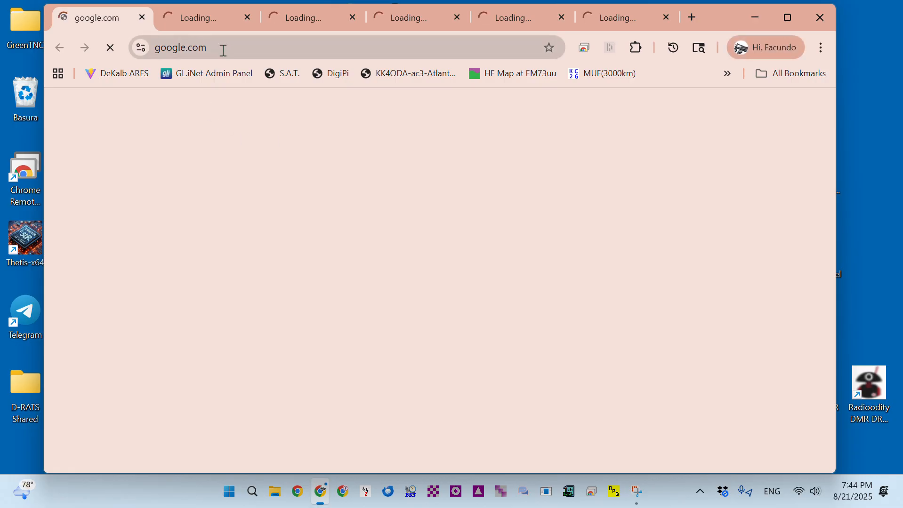
Search Google for 'vara download' and scroll through the results
click(223, 50)
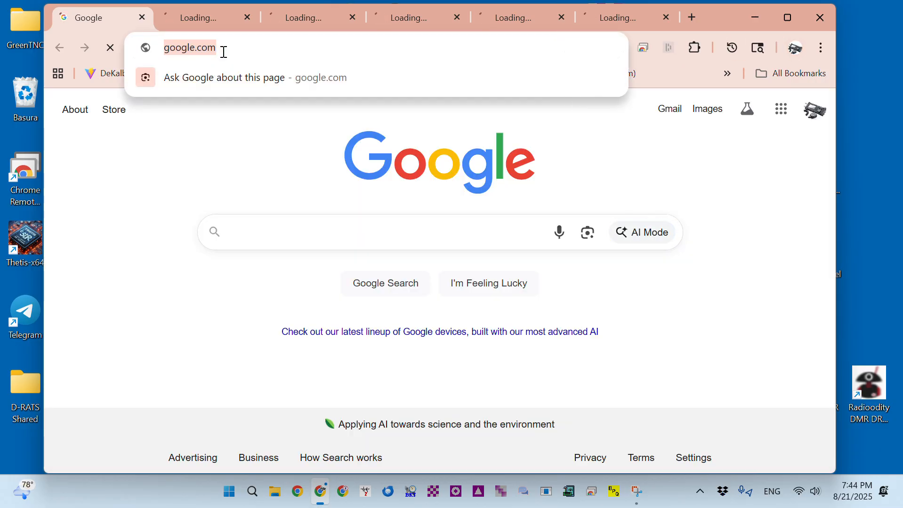
text(vara )
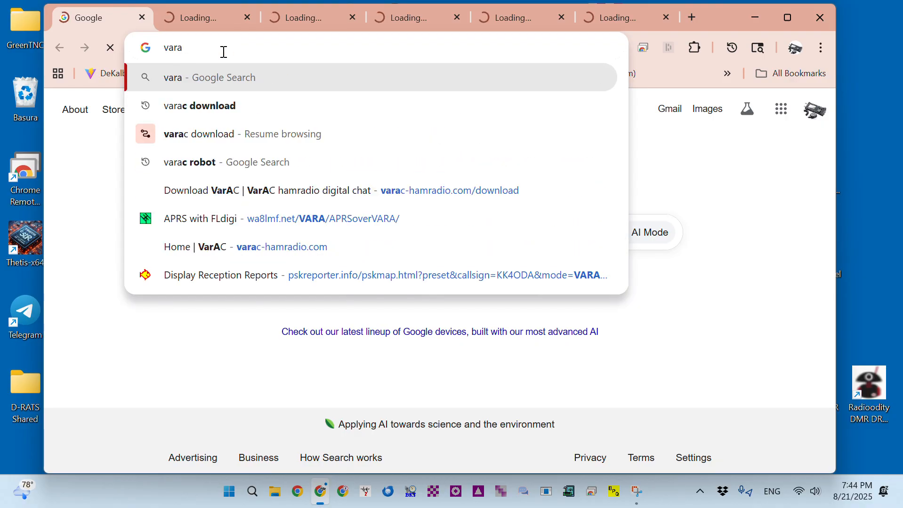
text(download)
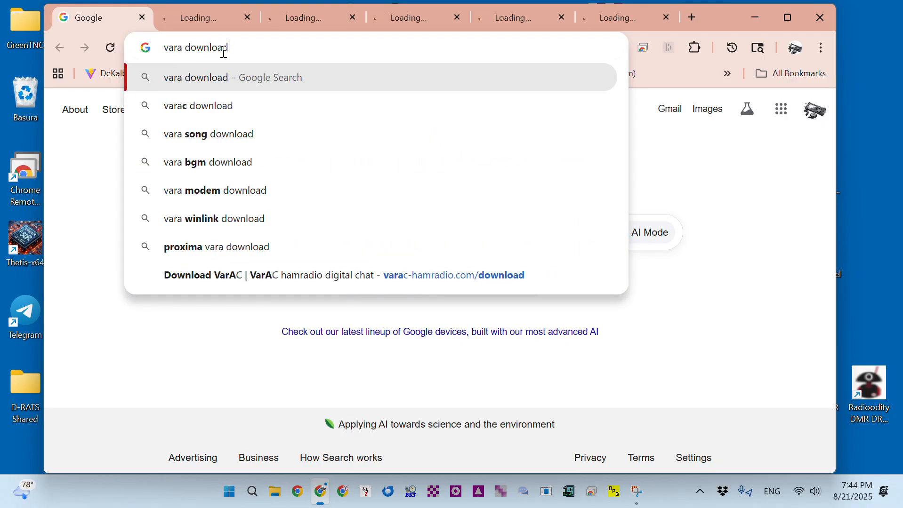
key(Return)
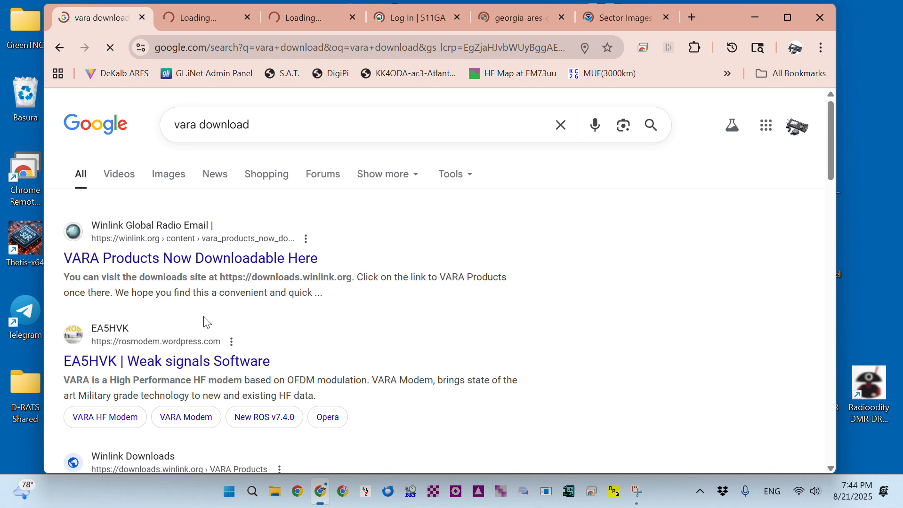
scroll(254, 320, down, 3)
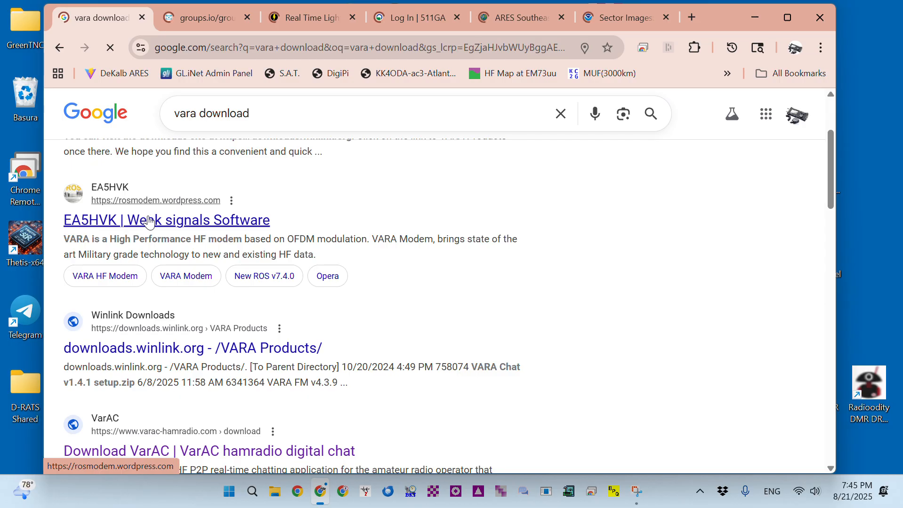
Download VARA HF v4.8.9 setup.zip from the EA5HVK site into the TEMP folder
click(185, 221)
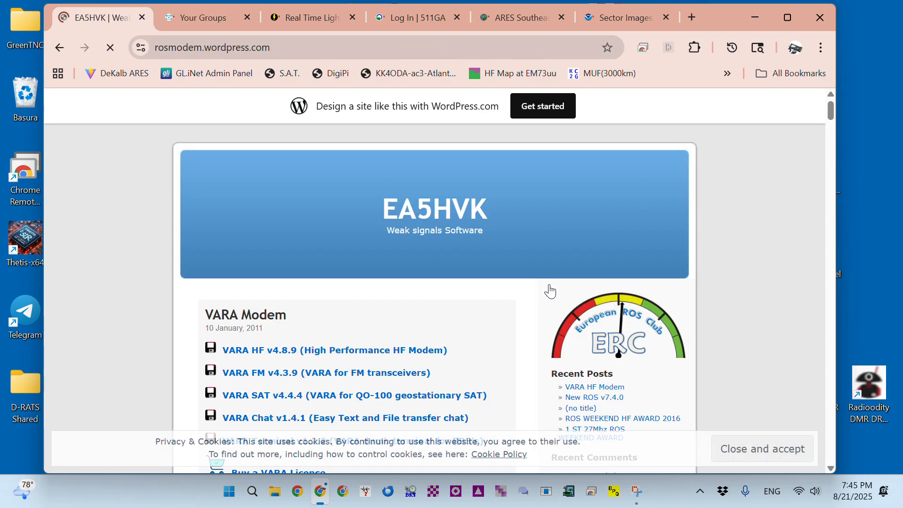
scroll(782, 180, down, 1)
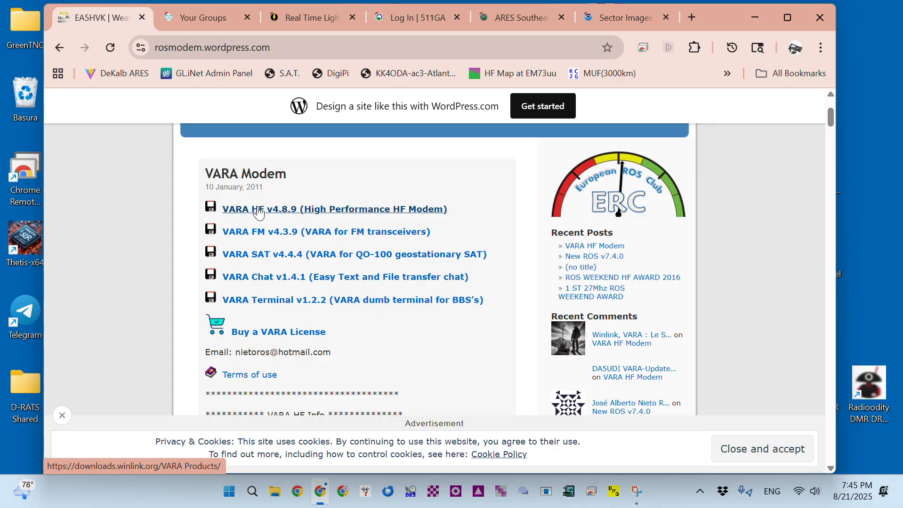
click(259, 211)
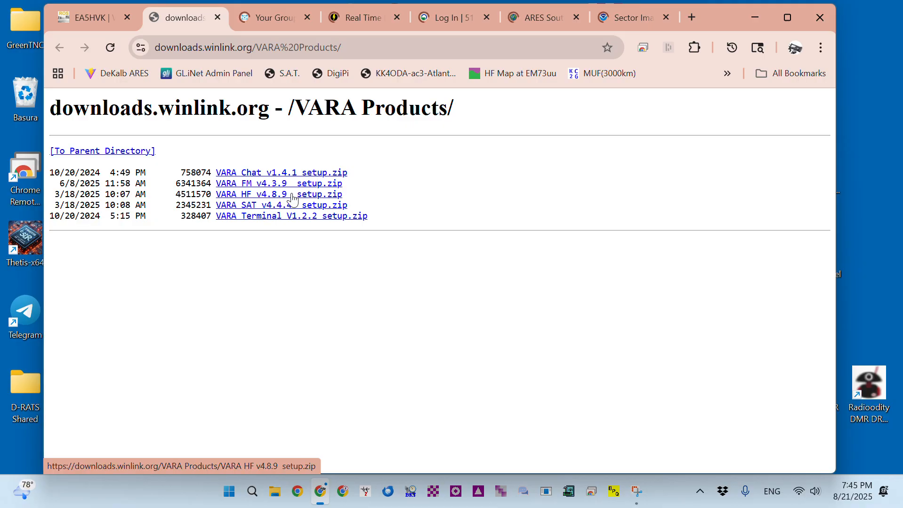
click(292, 200)
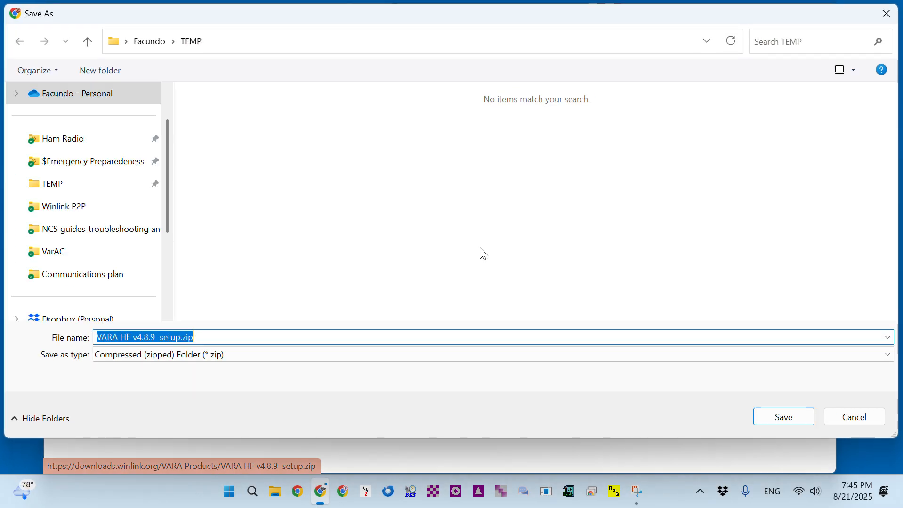
click(56, 185)
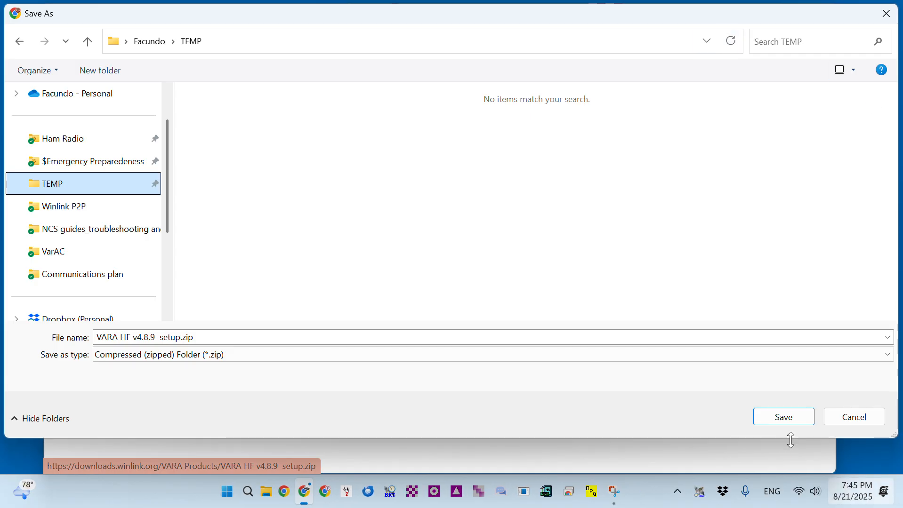
click(795, 416)
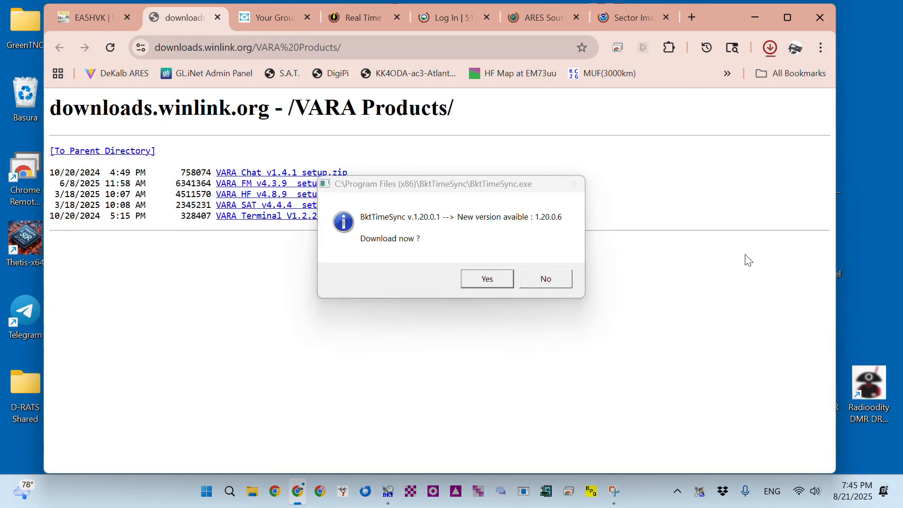
Decline the BktTimeSync update offer and show the downloaded zip in its folder
click(545, 278)
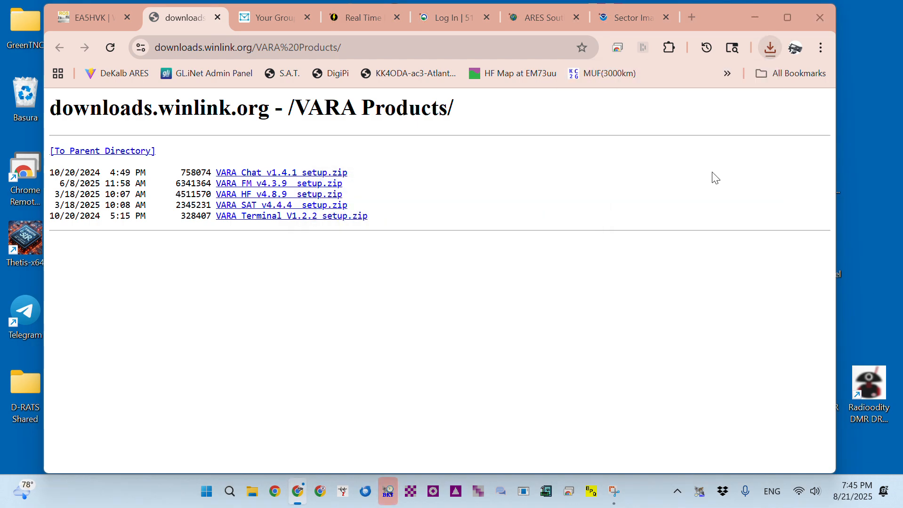
click(770, 49)
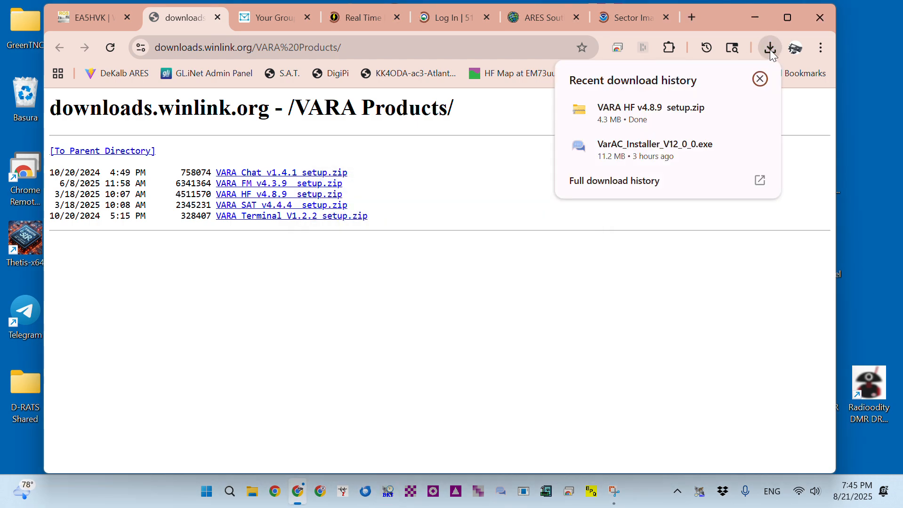
mouse_move(734, 110)
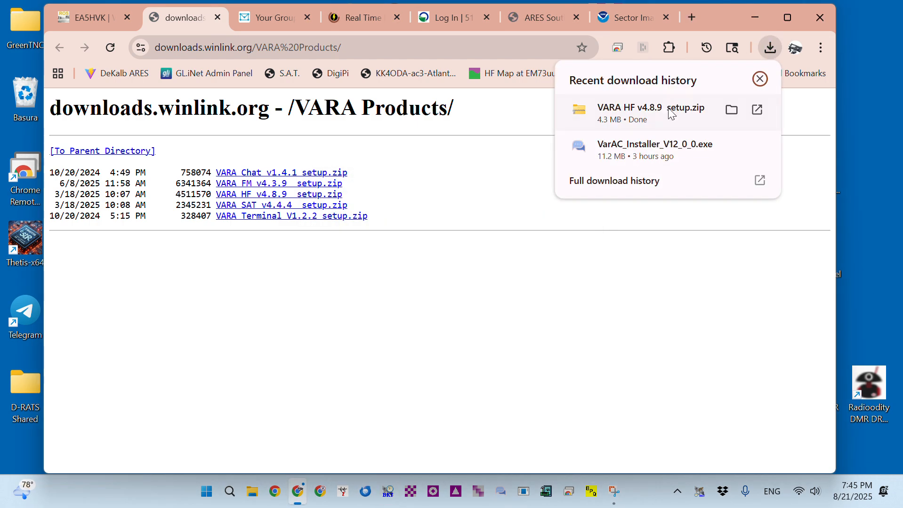
click(735, 109)
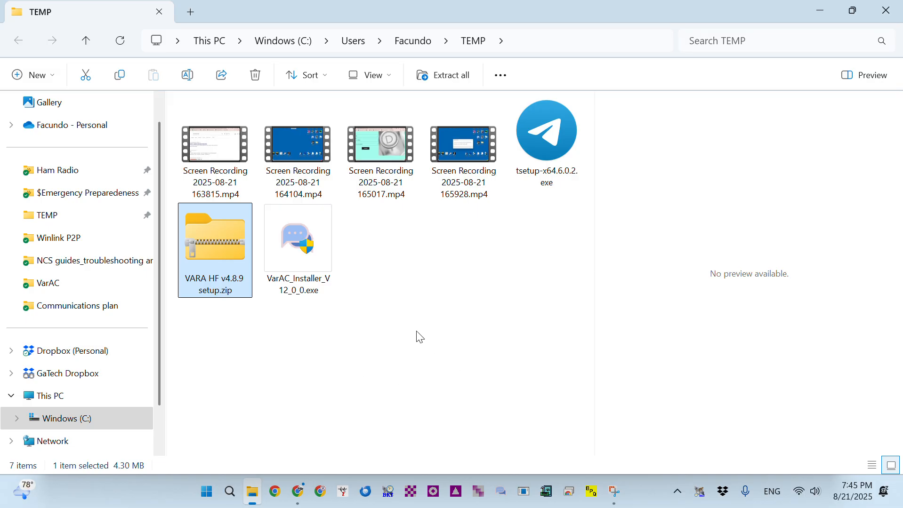
Extract VARA HF v4.8.9 setup.zip into its own VARA HF v4.8.9 setup folder
right_click(205, 236)
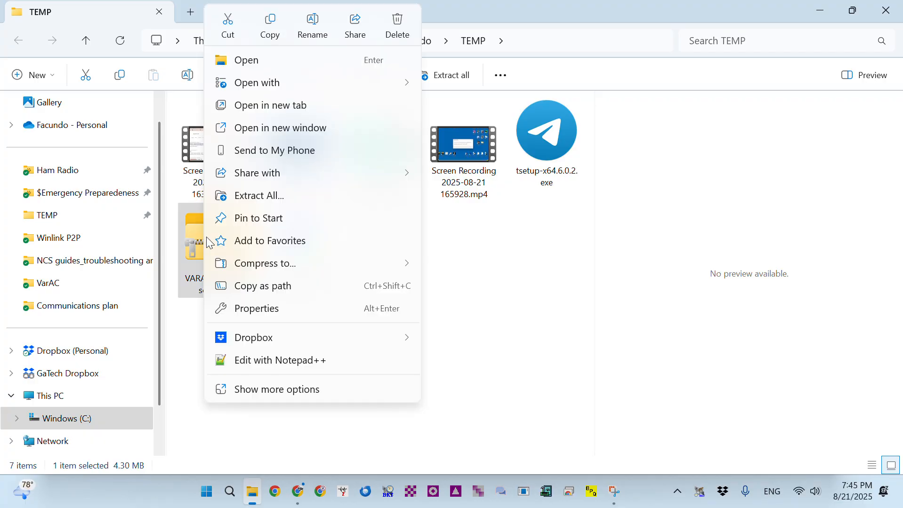
click(308, 197)
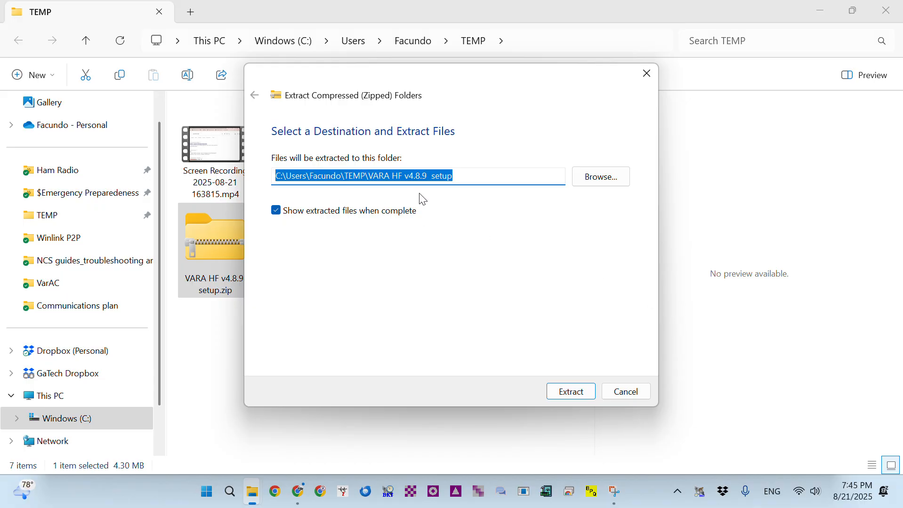
click(573, 390)
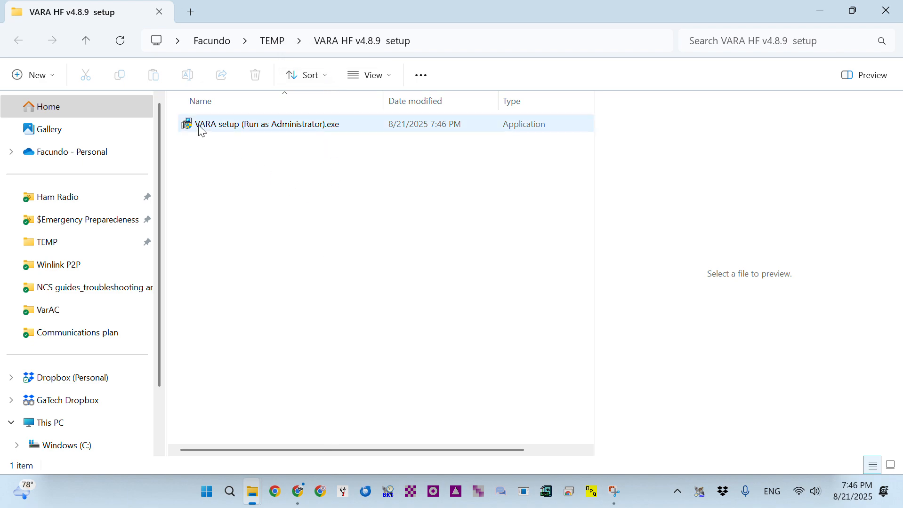
mouse_move(200, 127)
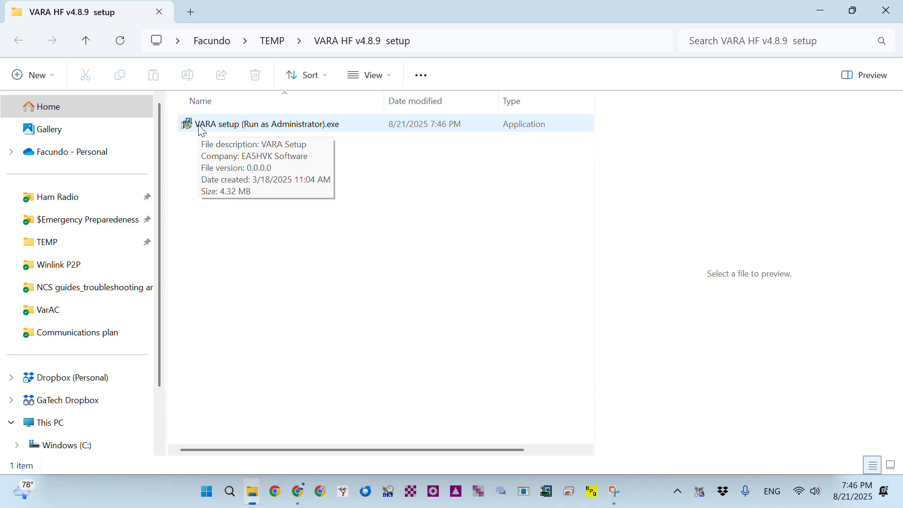
Run the VARA setup as administrator, allowing it past the Windows protection warning
right_click(211, 126)
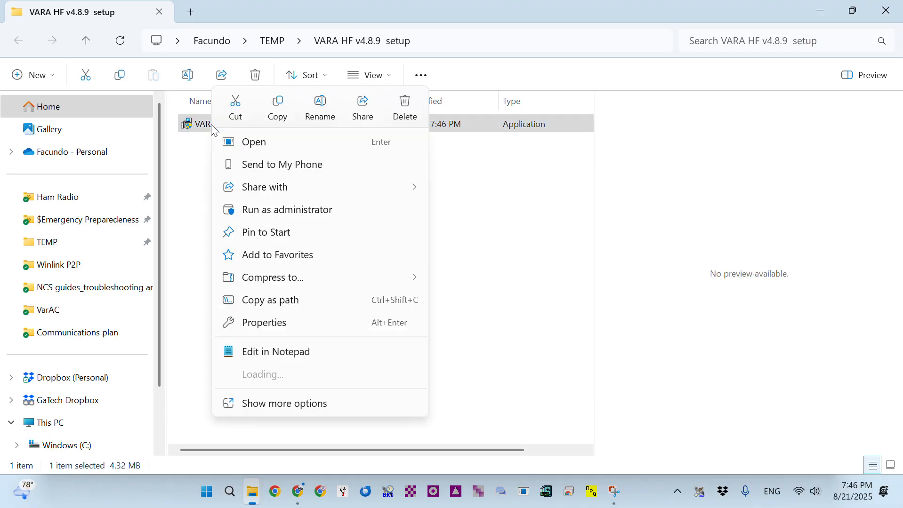
click(277, 211)
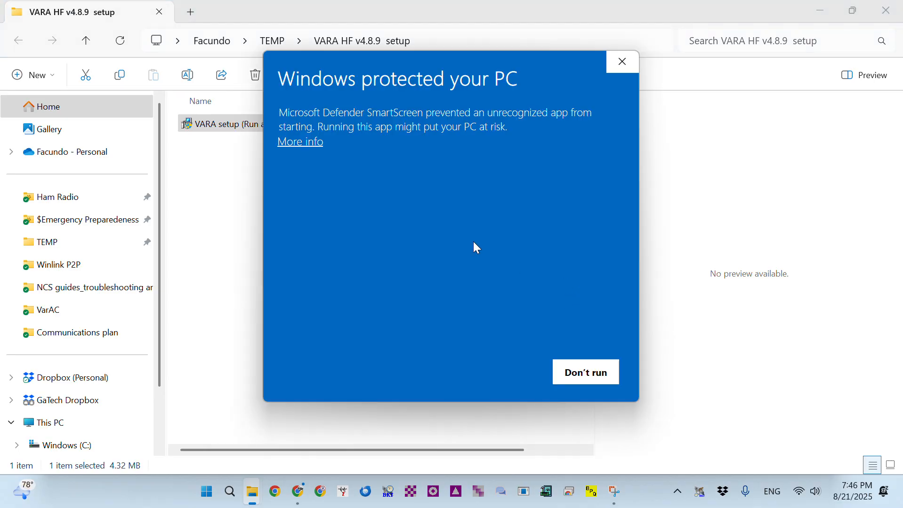
click(308, 143)
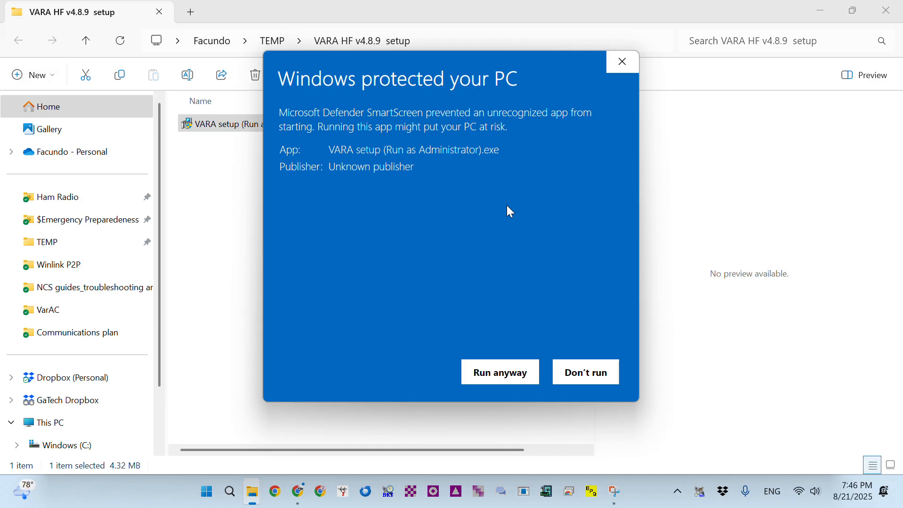
click(508, 376)
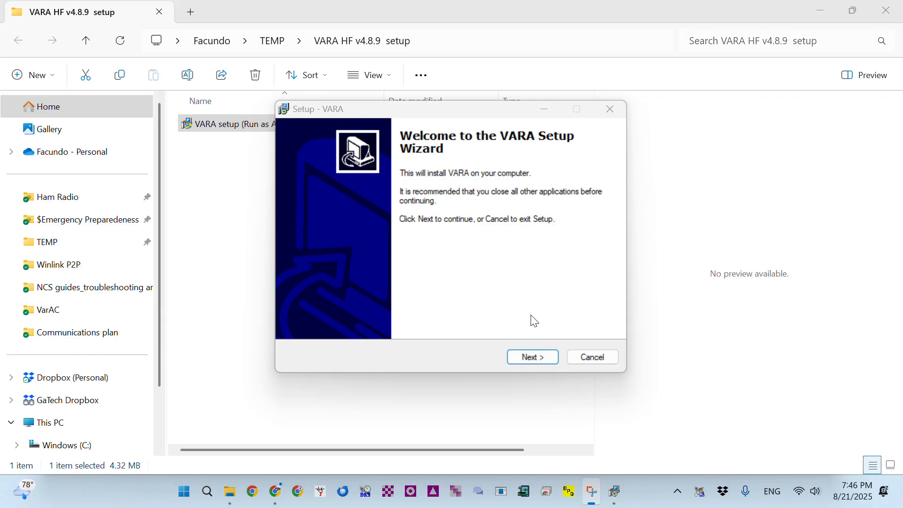
Accept the licence agreement and set the install location to C:\VARA test
click(528, 357)
click(370, 314)
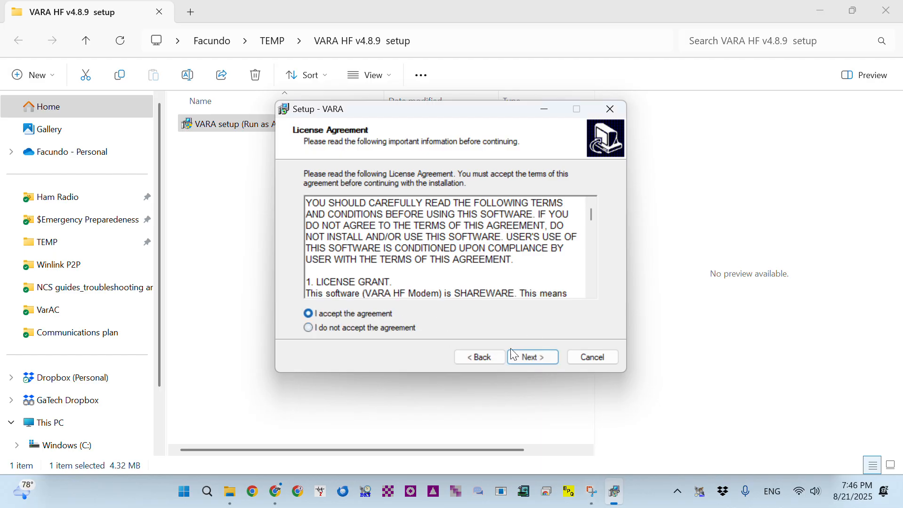
click(535, 356)
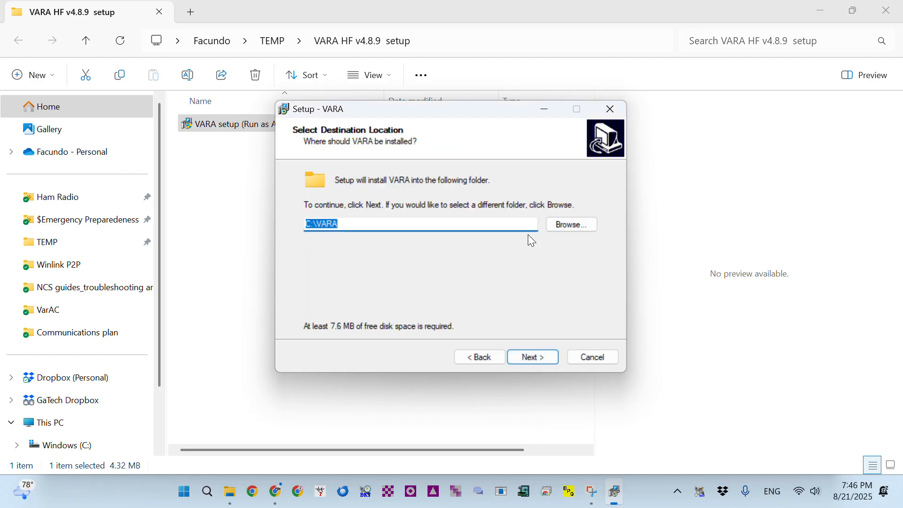
click(345, 226)
click(542, 361)
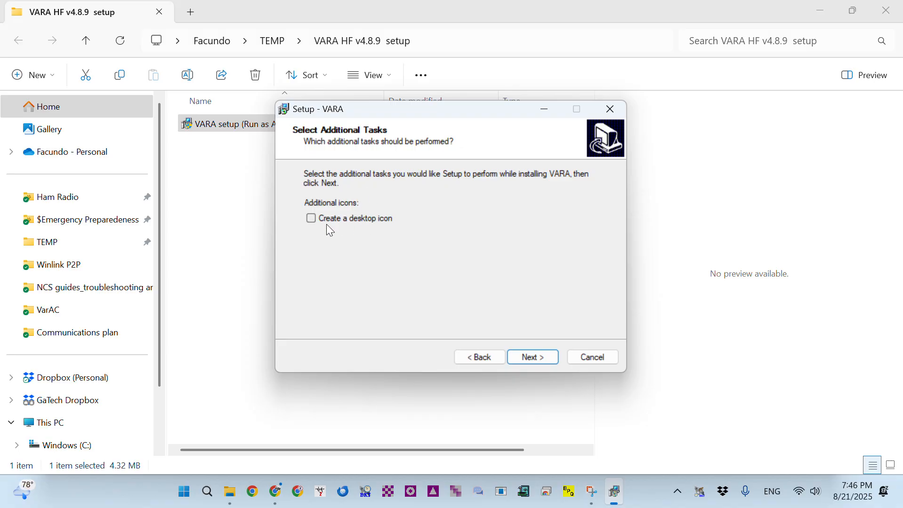
Install VARA, acknowledge the success message, and finish setup launching the program
click(544, 360)
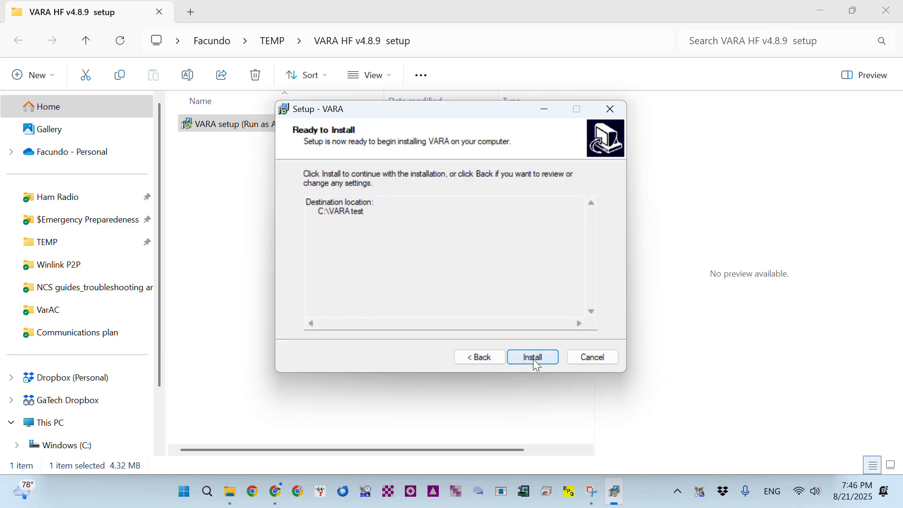
click(532, 359)
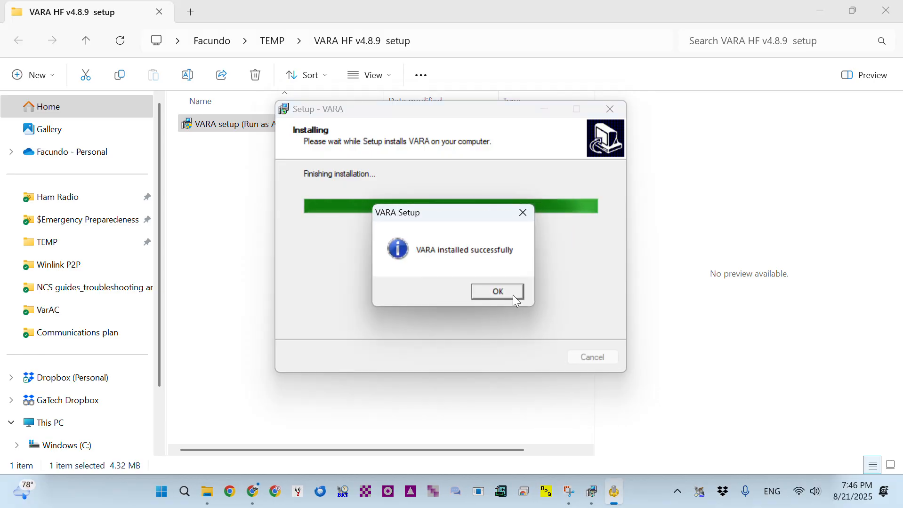
click(513, 296)
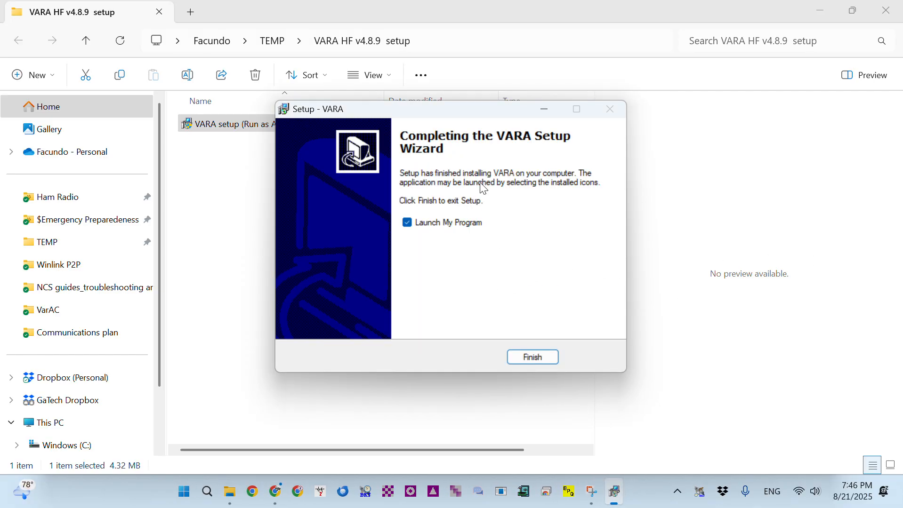
click(541, 360)
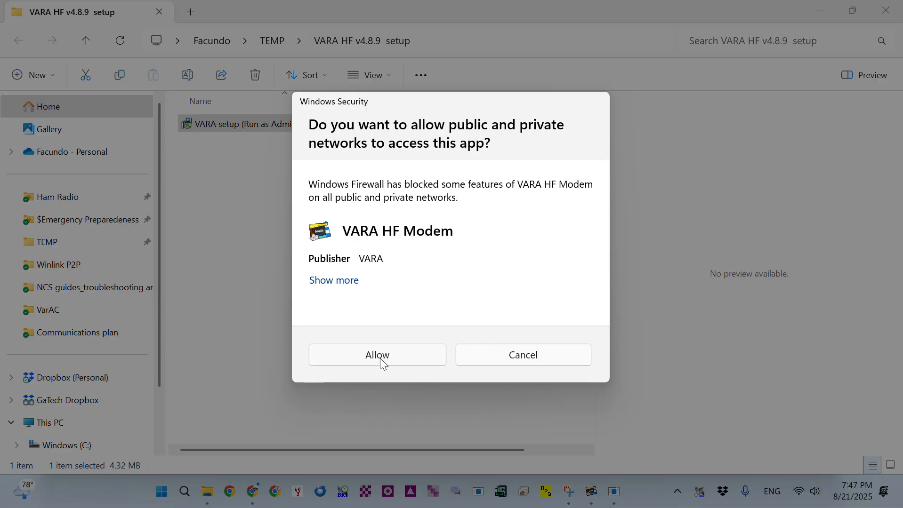
Allow VARA HF Modem through the firewall and reposition its main window toward the centre
click(381, 360)
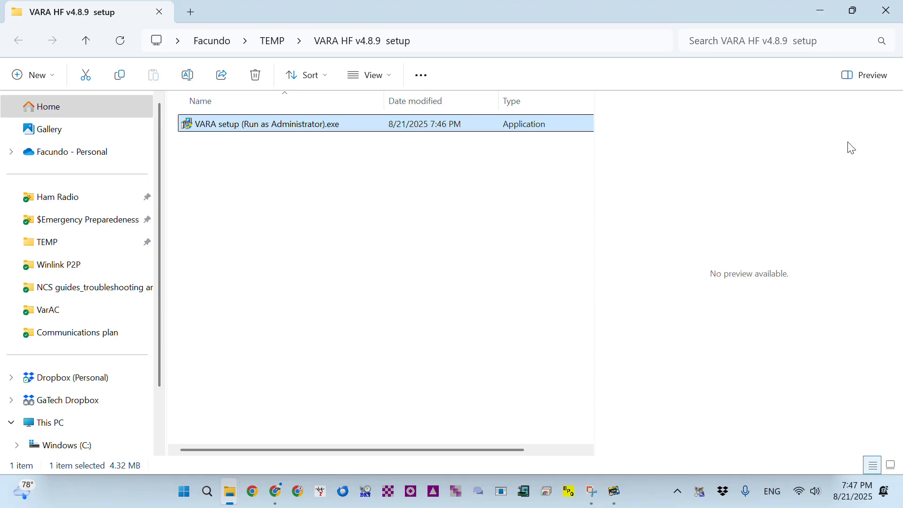
click(613, 491)
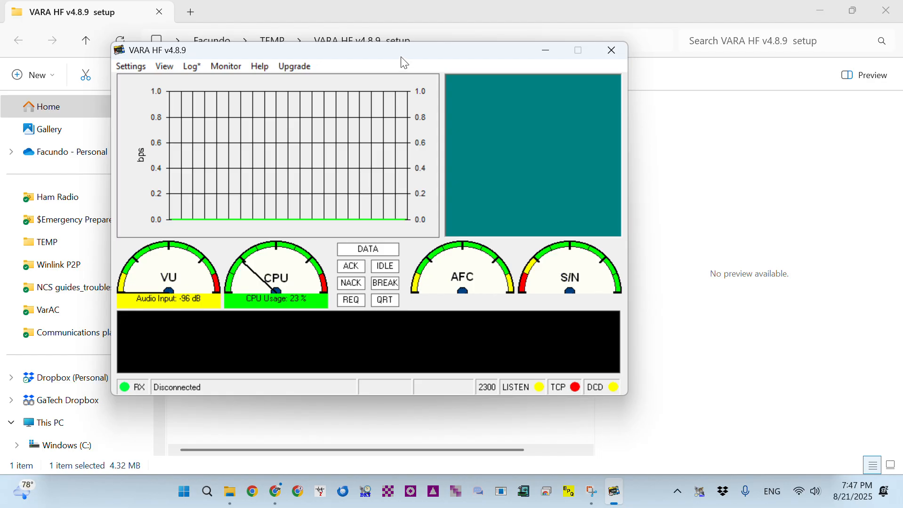
drag(401, 57, 504, 45)
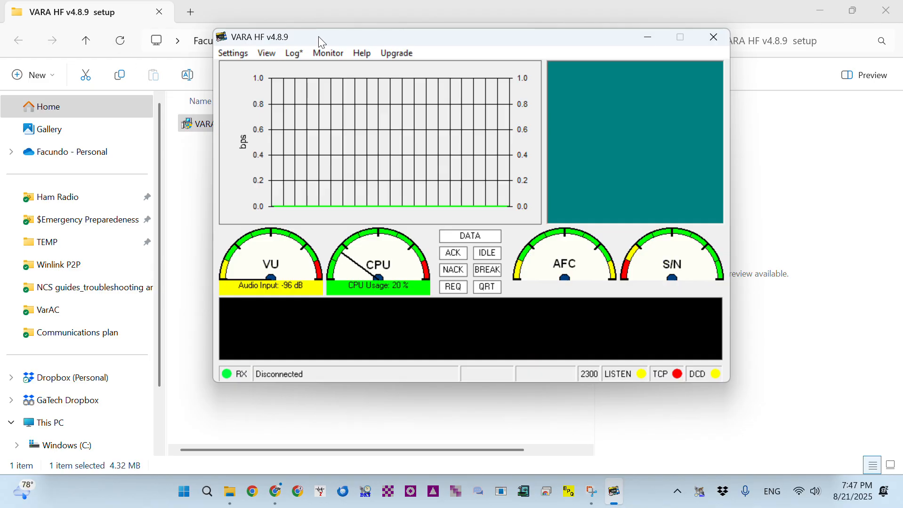
drag(319, 37, 318, 65)
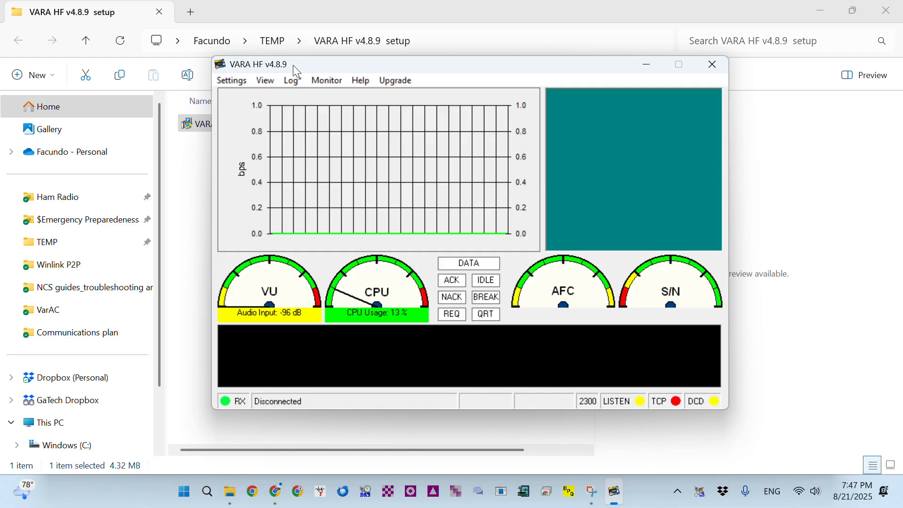
click(229, 80)
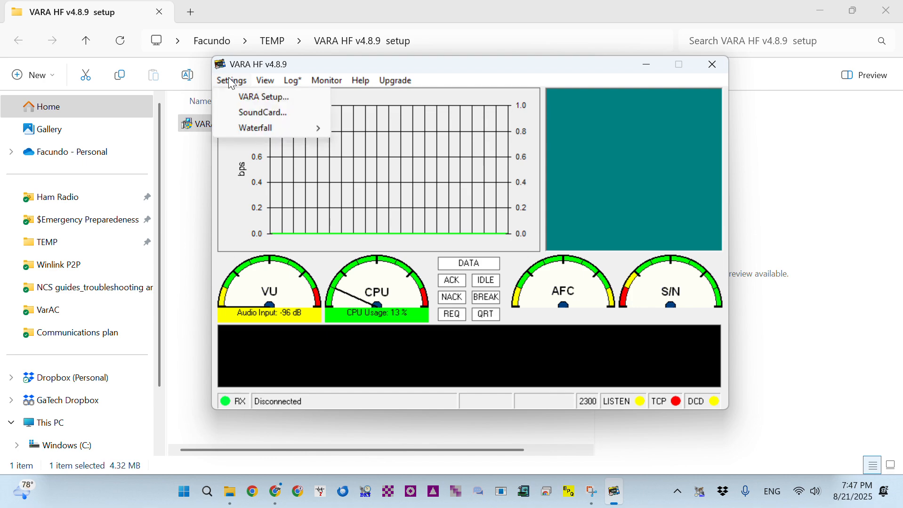
Open VARA Setup and enter the station callsign in the first callsign field
click(263, 97)
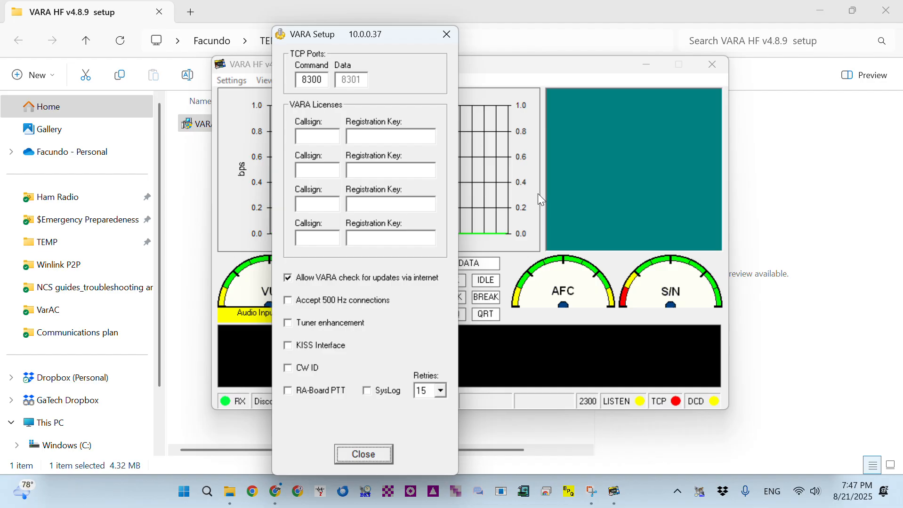
drag(320, 32, 226, 18)
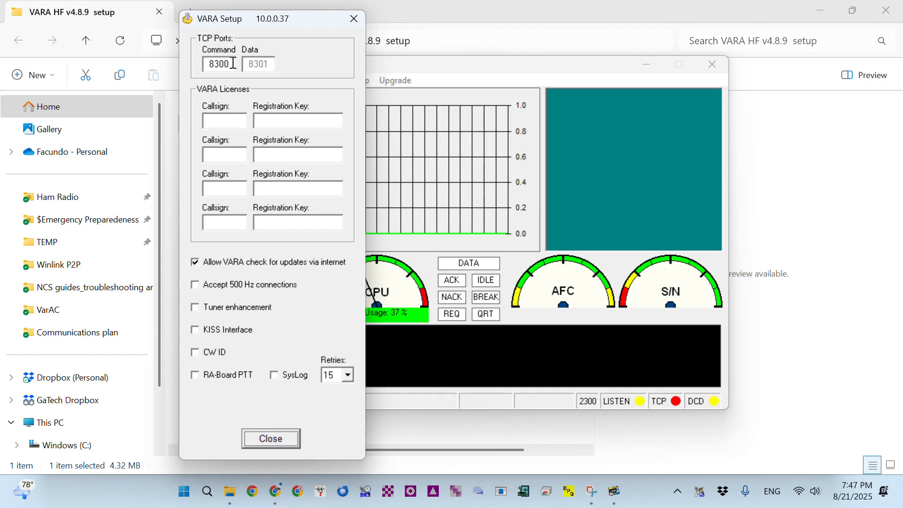
click(229, 121)
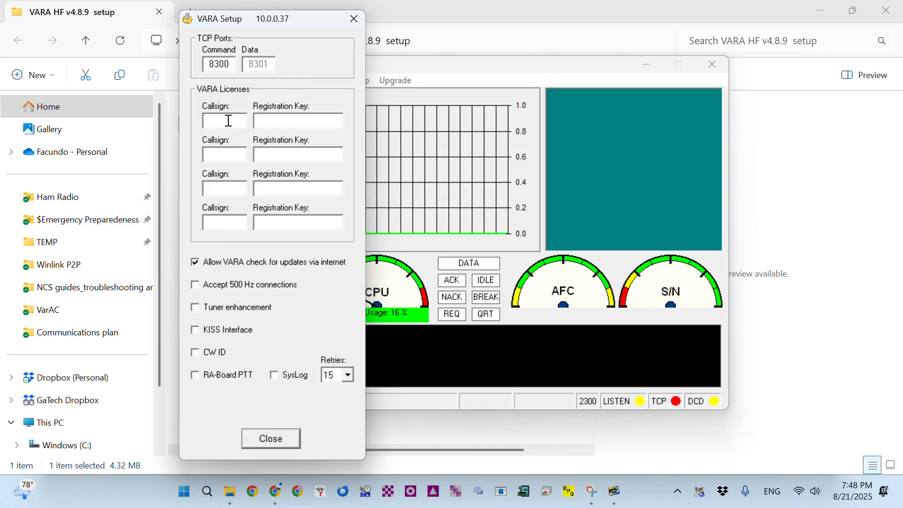
text(KK4ODA)
click(273, 121)
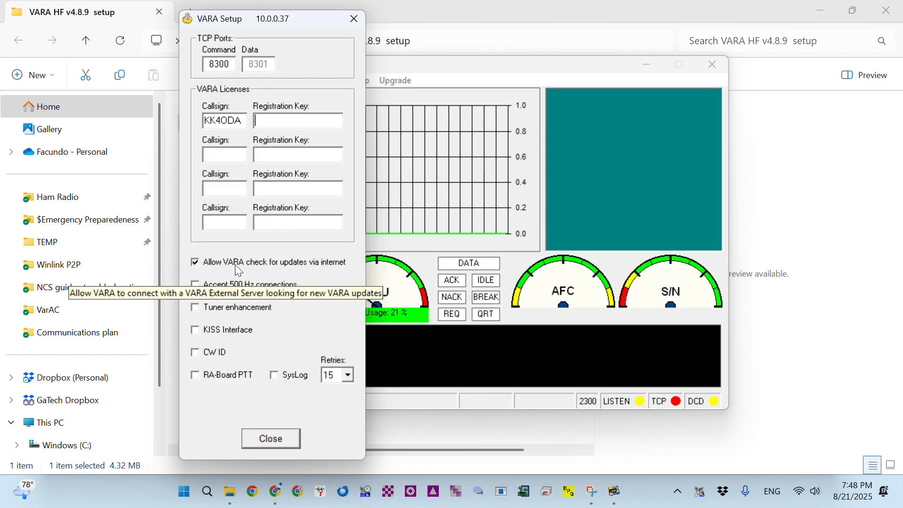
Enable Accept 500 Hz connections and KISS Interface, set Retries to 10, and close
click(194, 284)
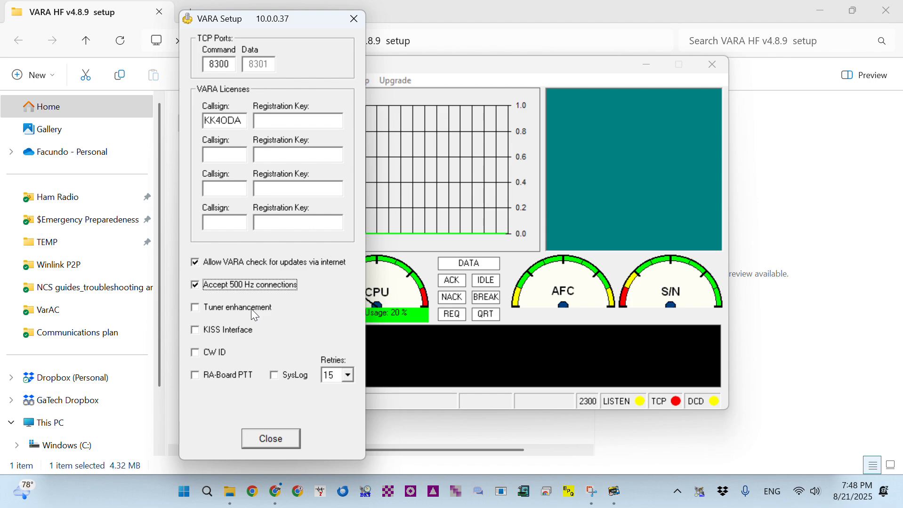
click(194, 330)
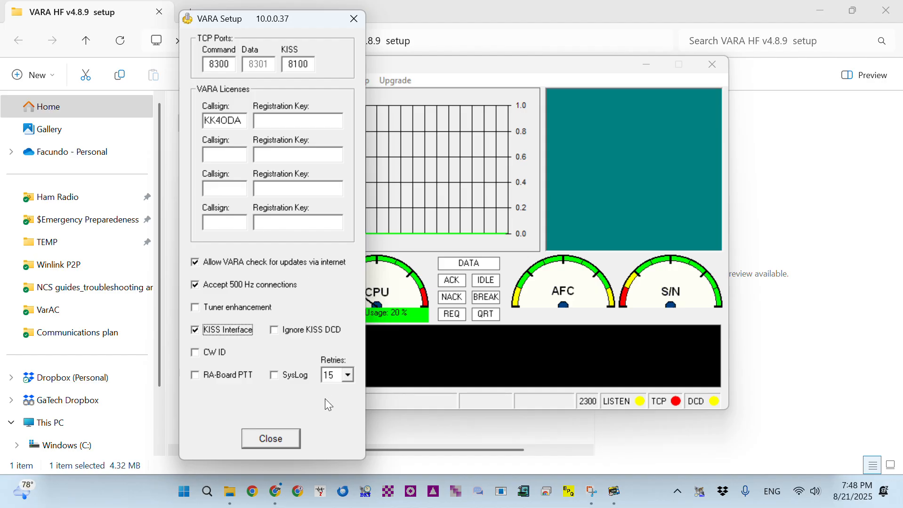
click(349, 376)
click(338, 435)
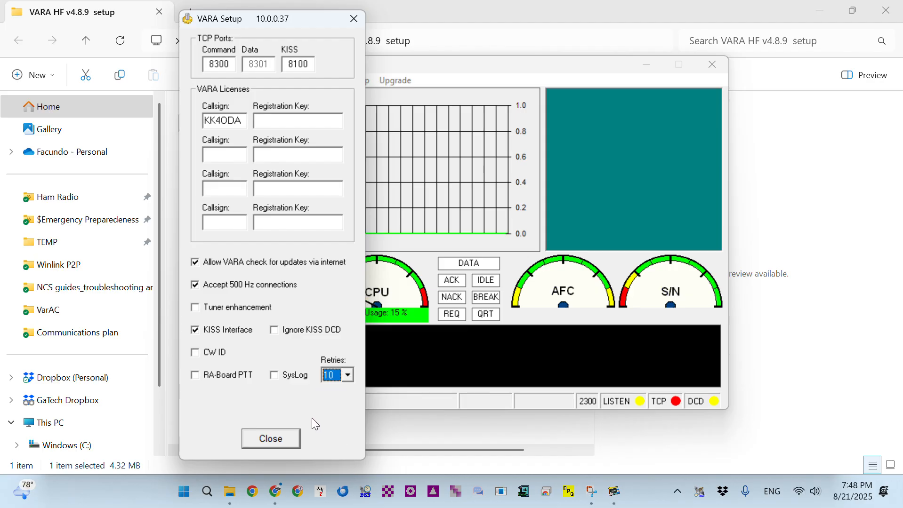
click(281, 437)
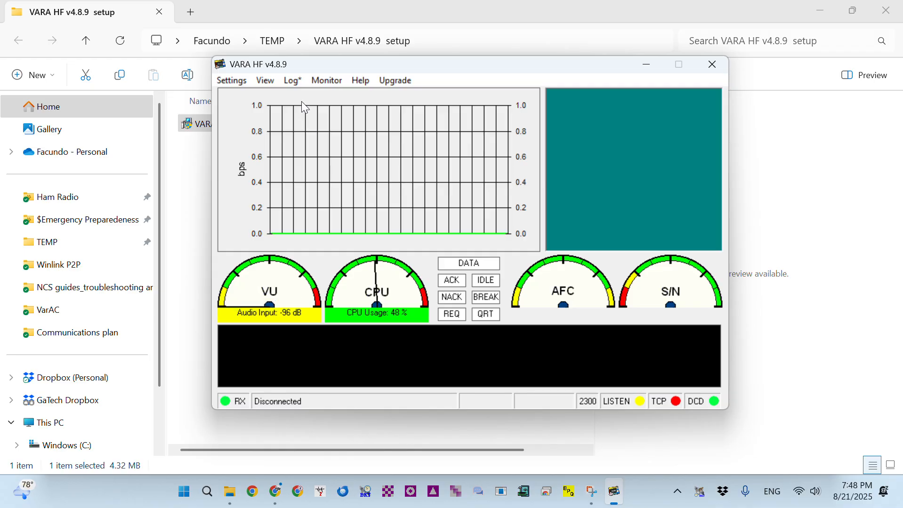
Open SoundCard settings and select FTDX10 (USB AUDIO CODEC) as the input device
click(234, 82)
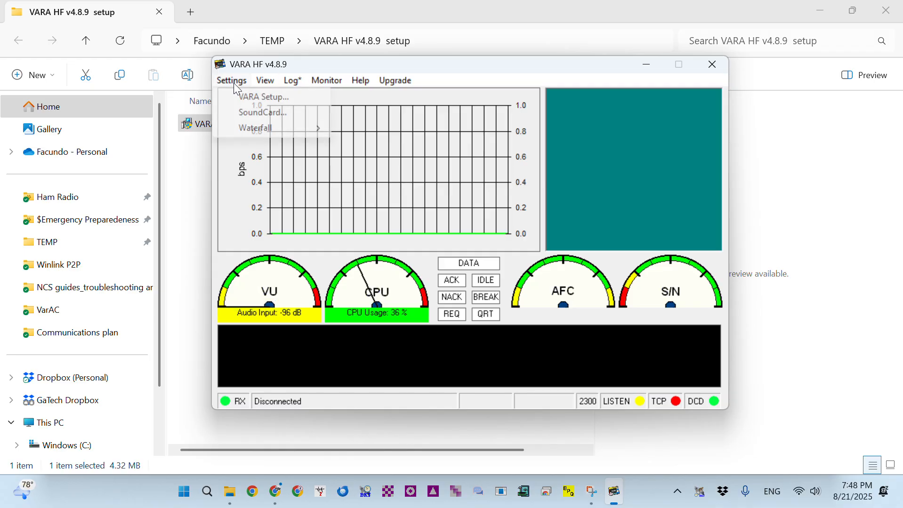
click(250, 113)
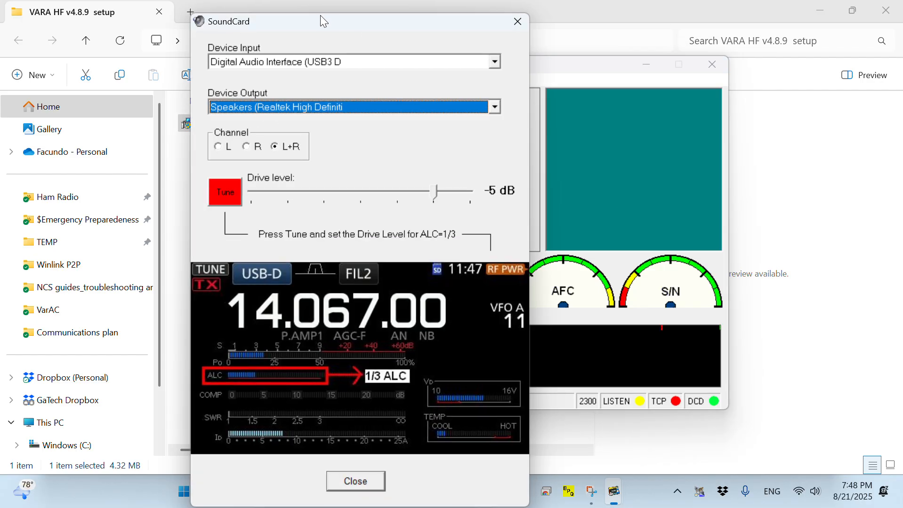
drag(307, 27, 147, 21)
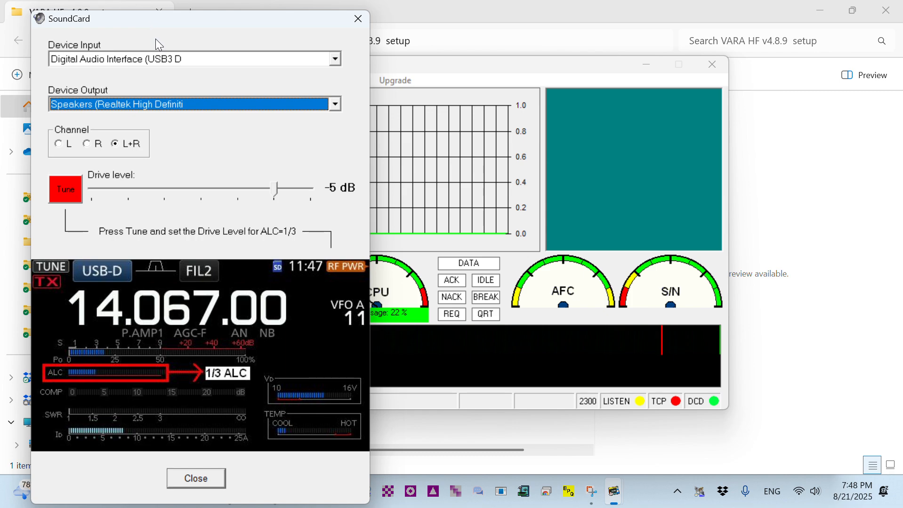
click(336, 59)
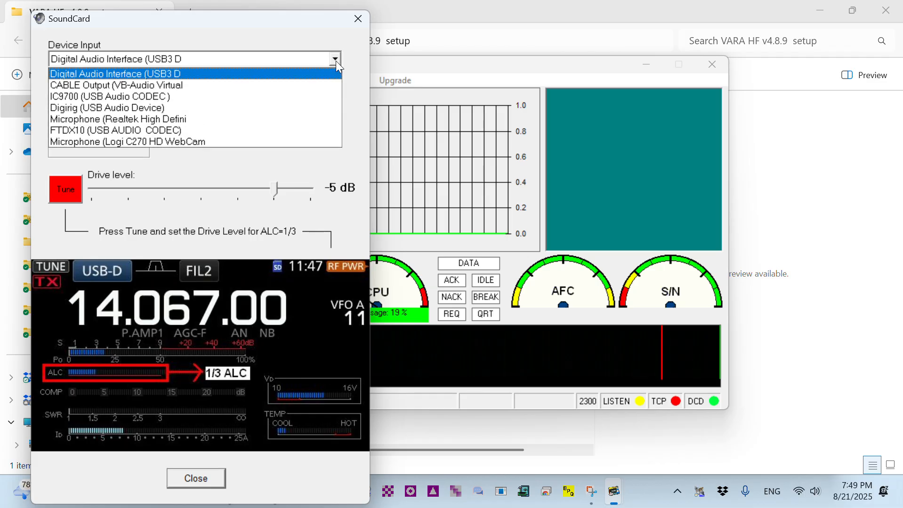
click(191, 130)
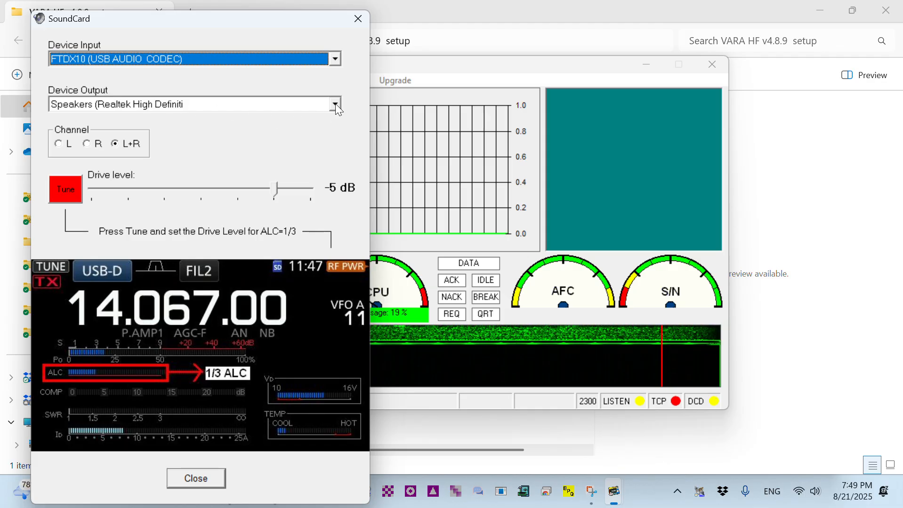
Set the output device to FTDX10 (USB AUDIO CODEC) and the drive level to -10 dB
click(319, 106)
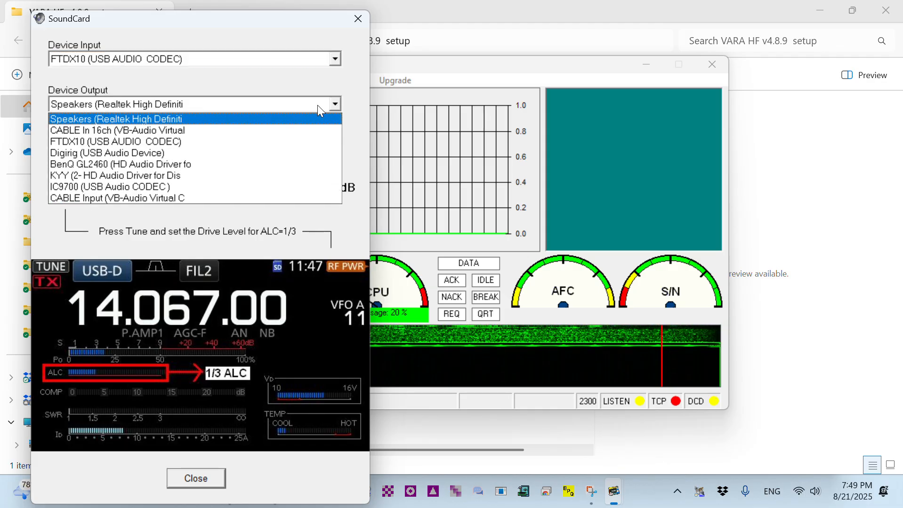
click(196, 144)
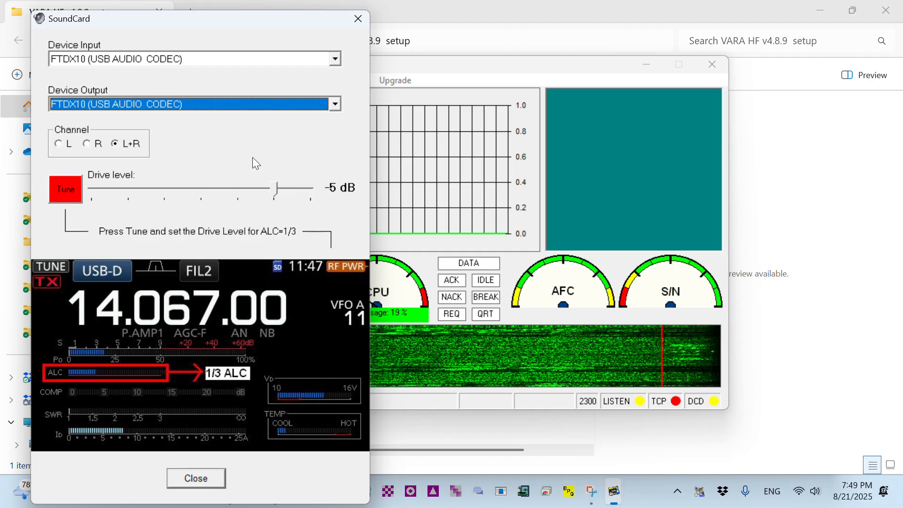
drag(274, 190, 237, 190)
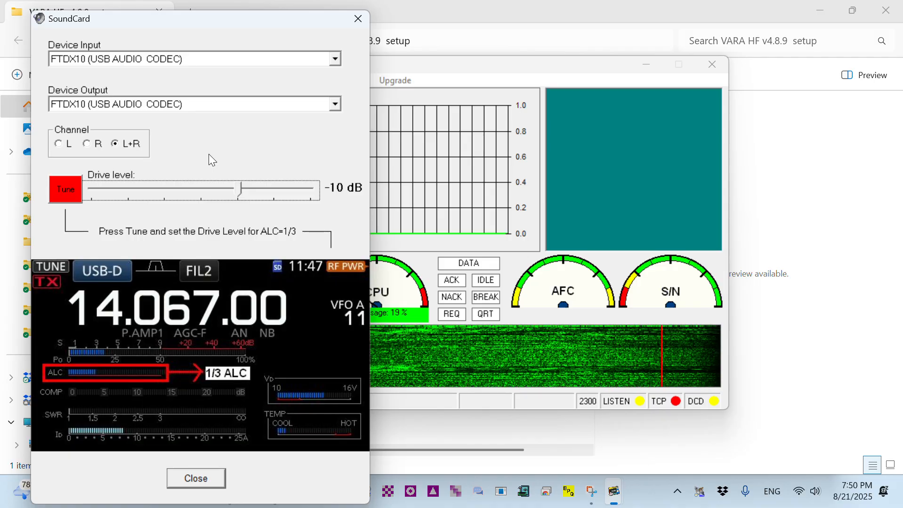
click(213, 480)
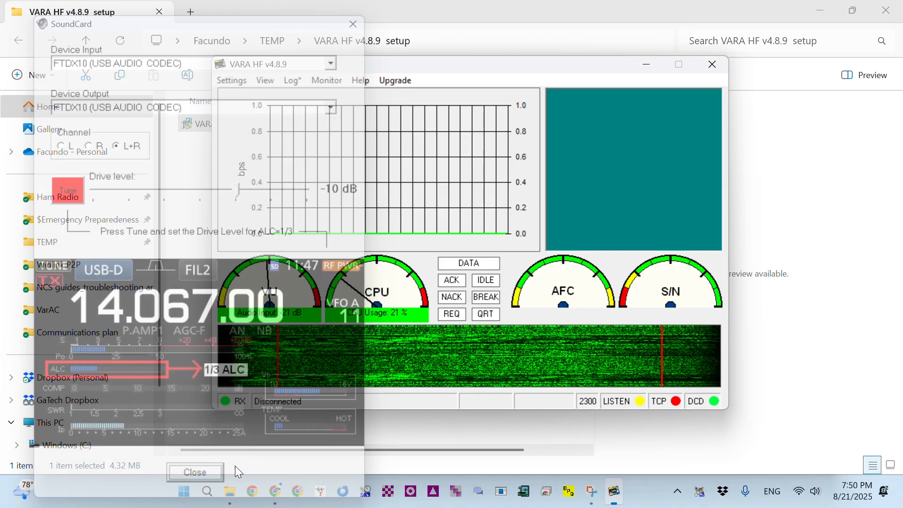
click(230, 82)
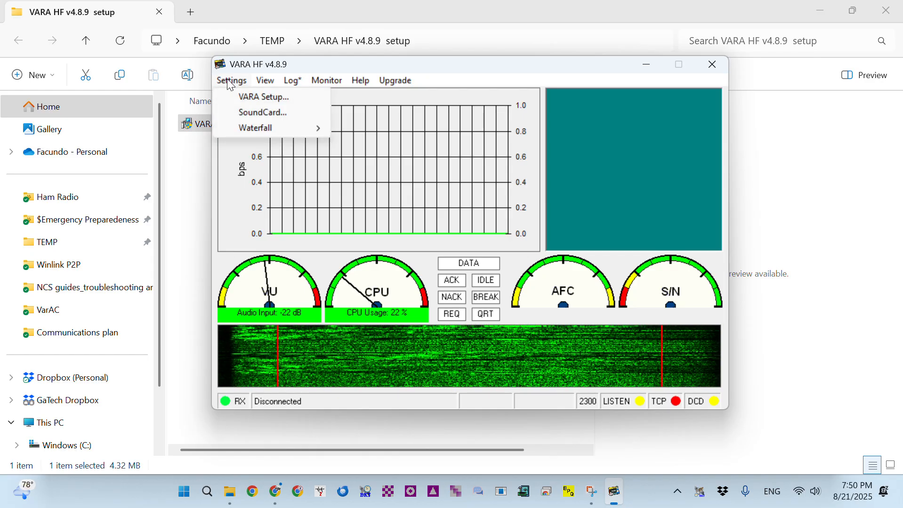
click(245, 112)
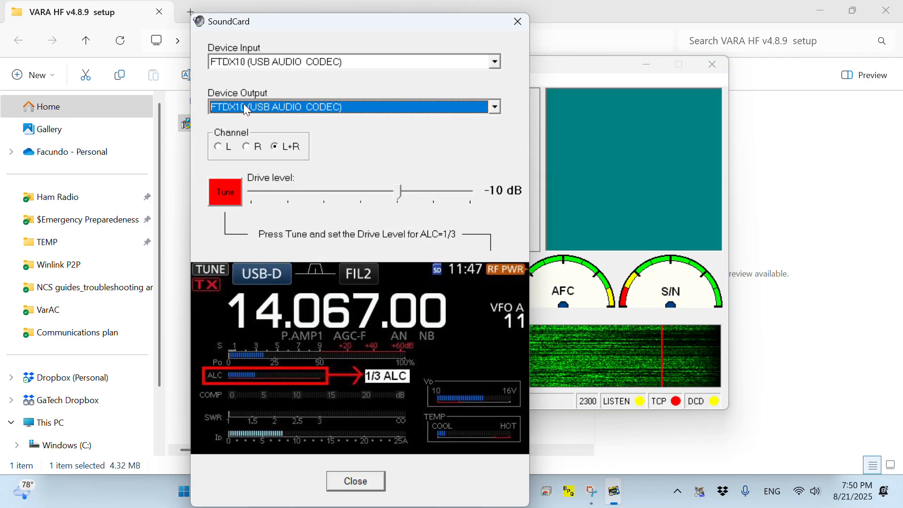
click(230, 198)
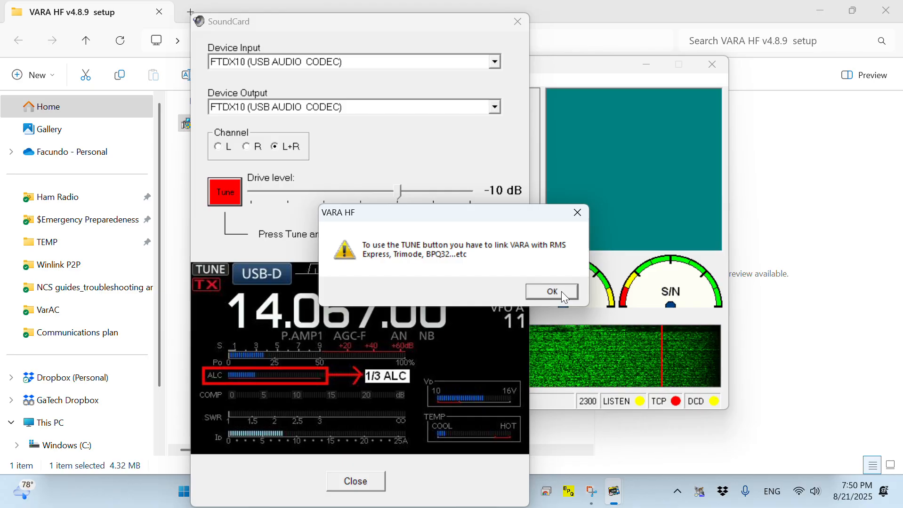
click(560, 292)
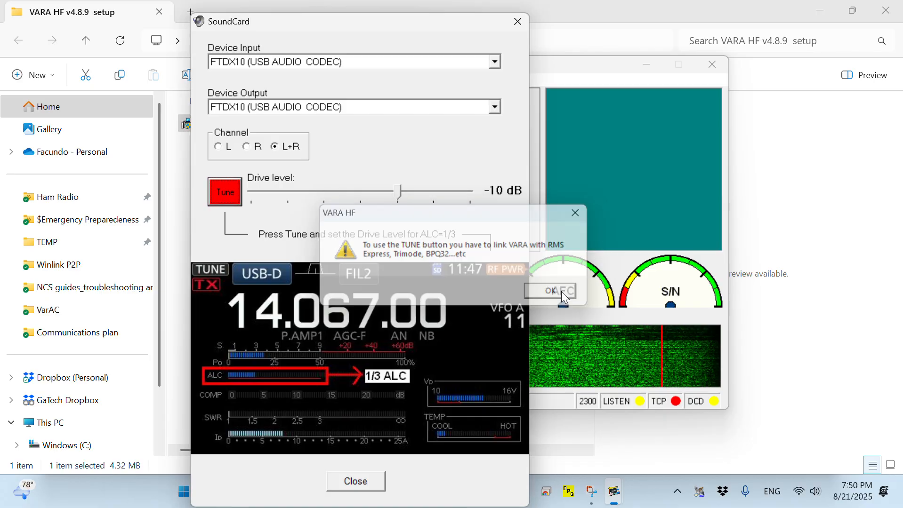
click(352, 480)
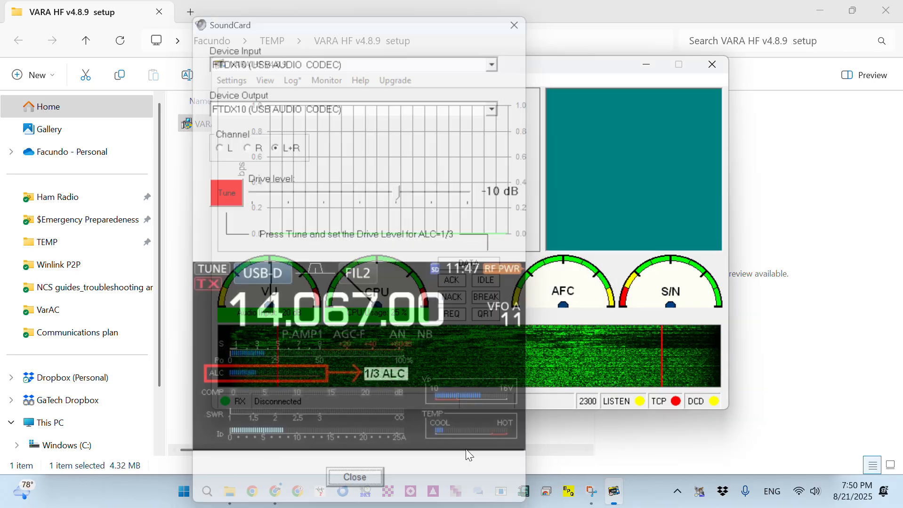
drag(414, 71, 390, 61)
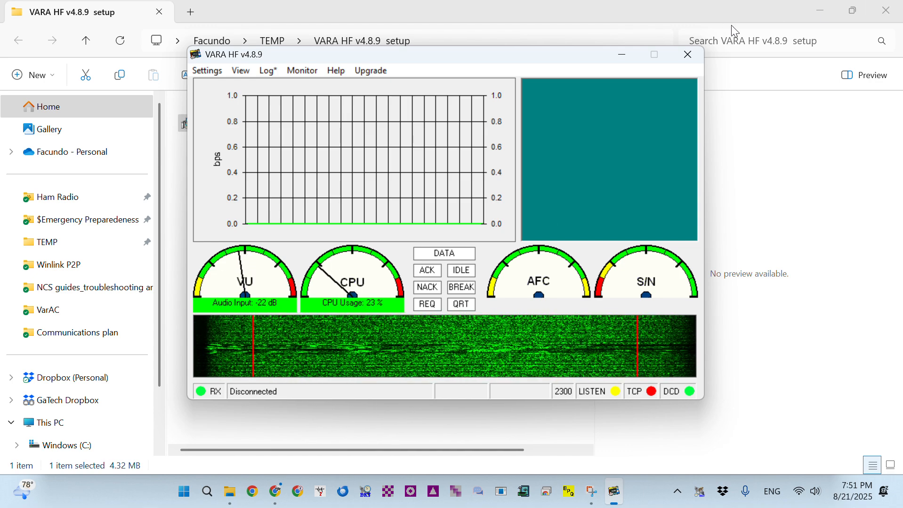
Minimize the open windows and launch the Sound Control Panel from the desktop shortcut
click(820, 12)
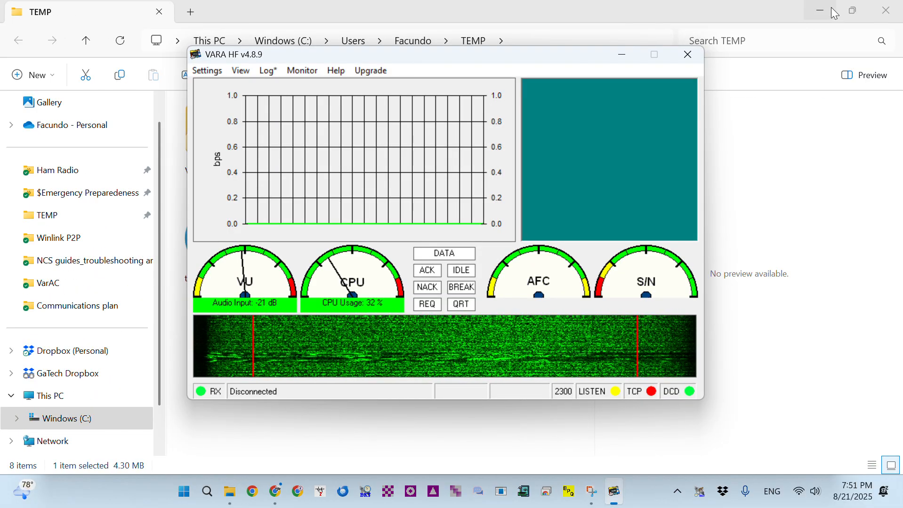
click(820, 10)
click(788, 14)
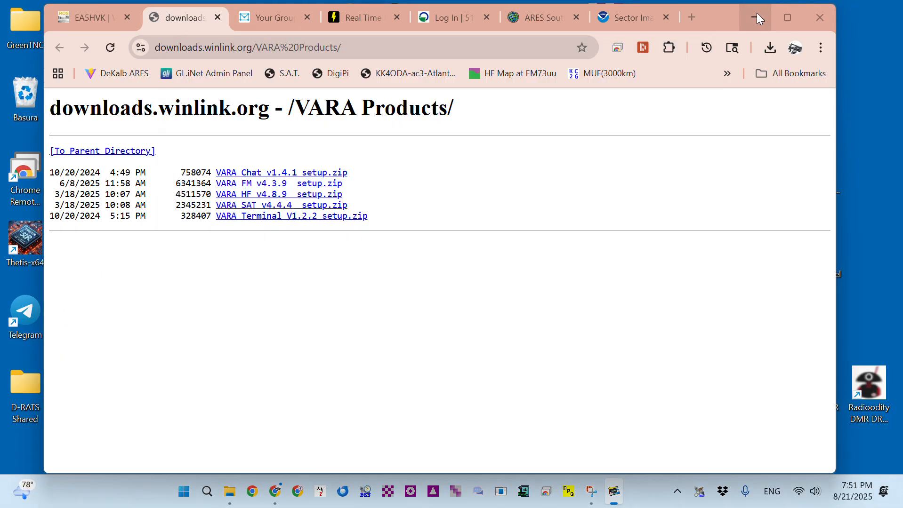
click(840, 6)
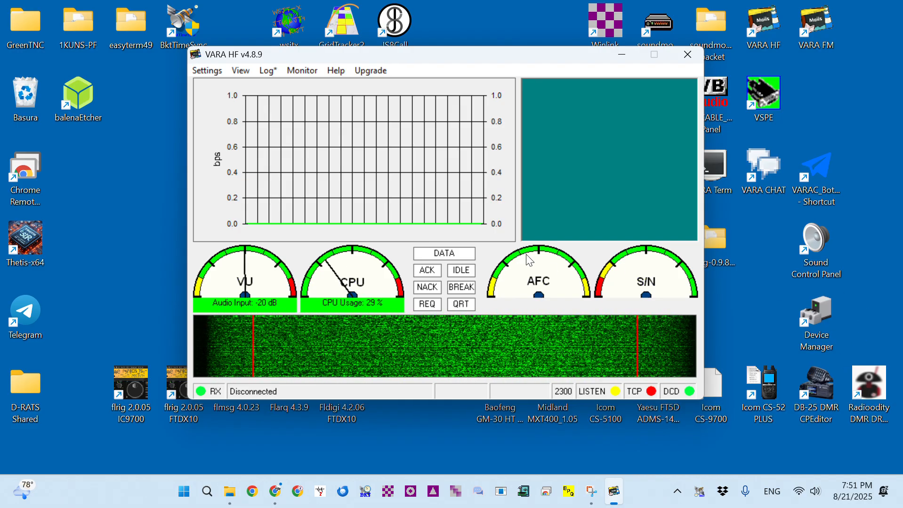
click(815, 243)
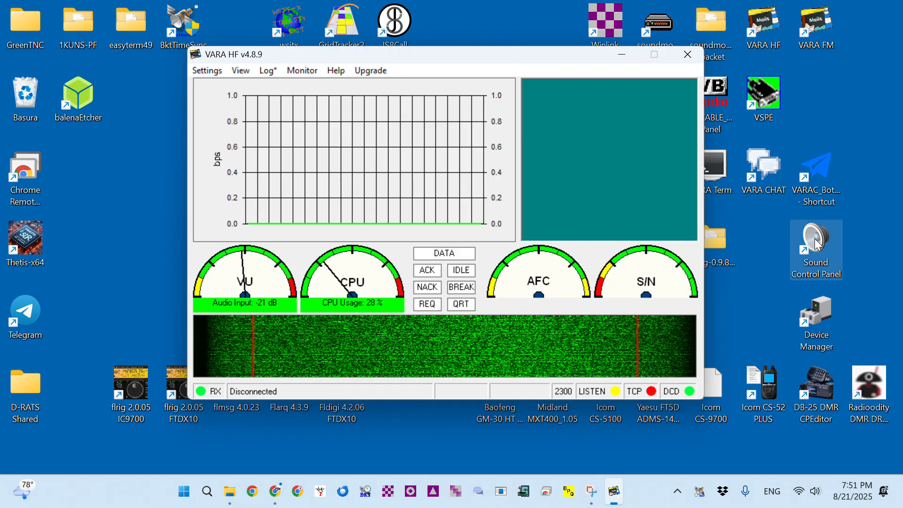
double_click(817, 245)
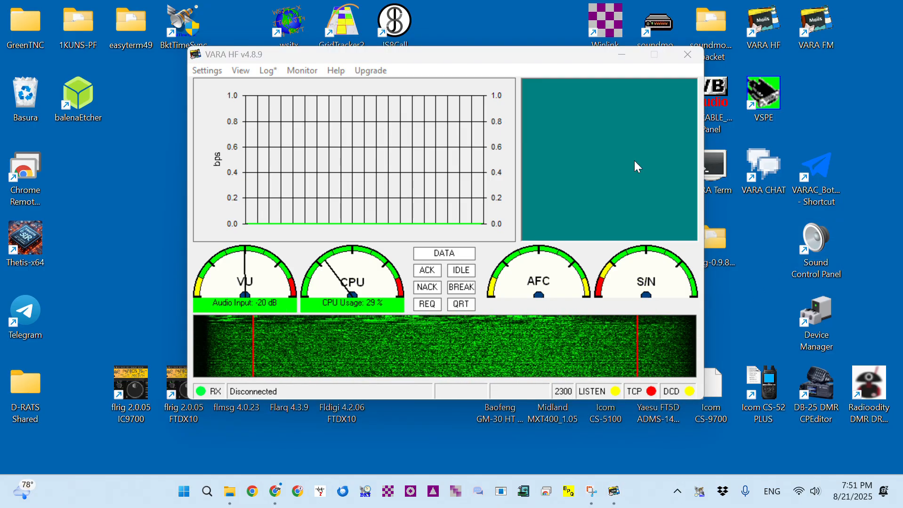
Arrange the windows side by side and select FTDX10 on the Recording tab
drag(203, 65, 741, 58)
drag(492, 54, 376, 65)
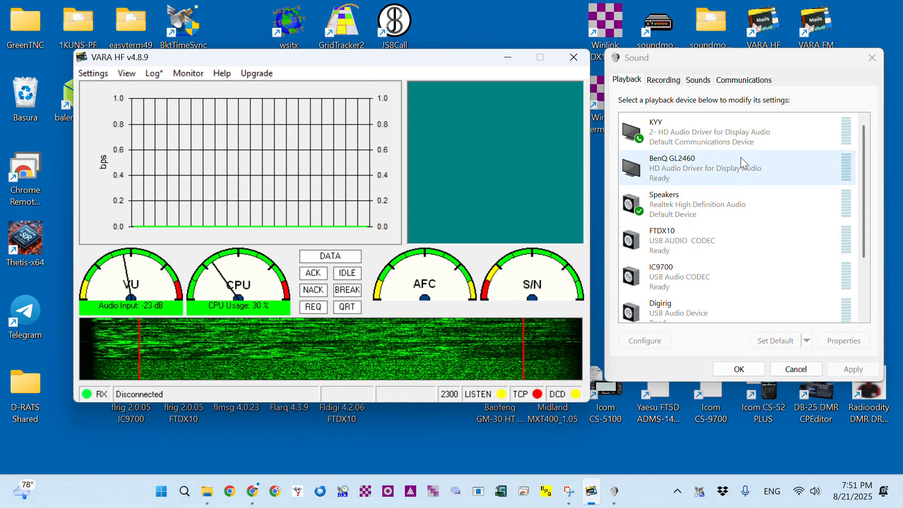
click(668, 80)
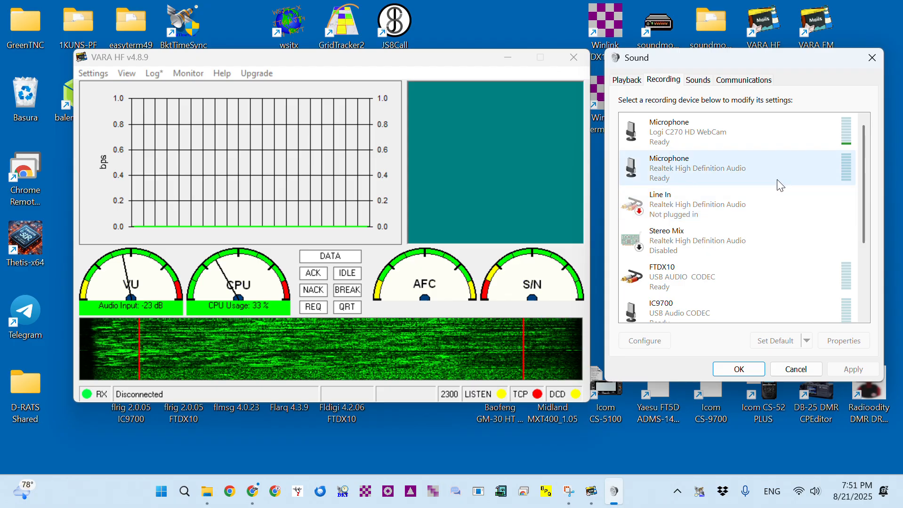
click(699, 277)
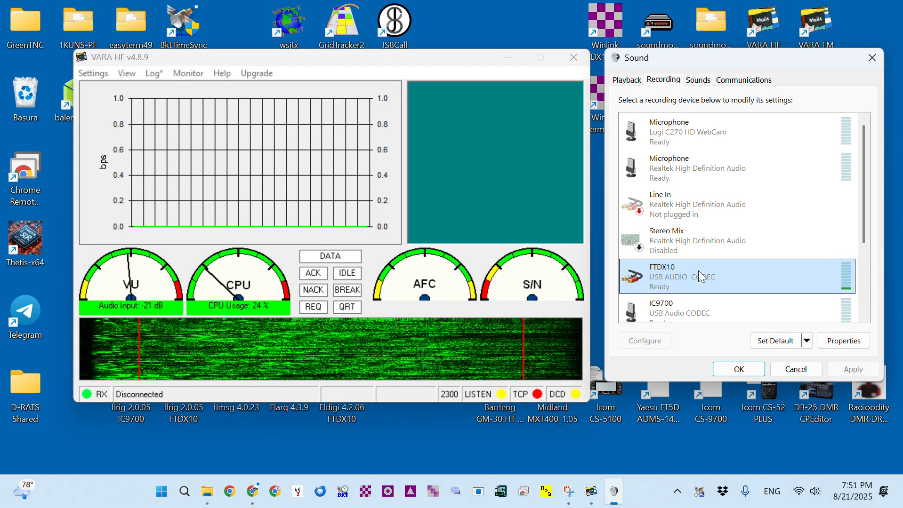
Set the FTDX10 Line level to 59 and check its 2 channel, 16 bit, 48000 Hz format
click(842, 341)
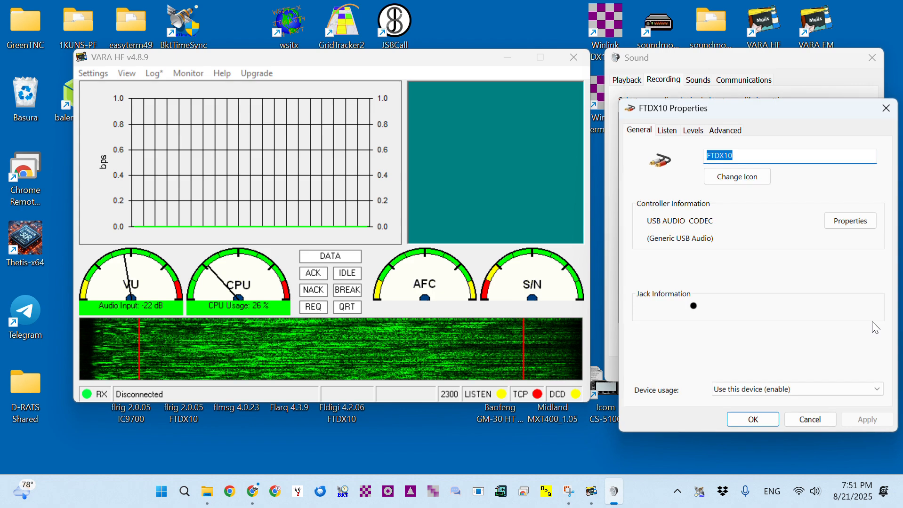
click(693, 132)
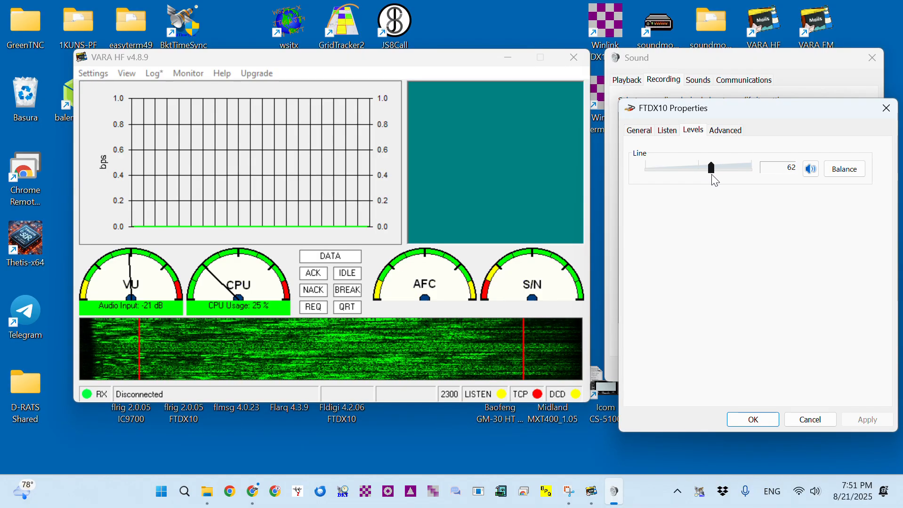
drag(725, 180, 731, 185)
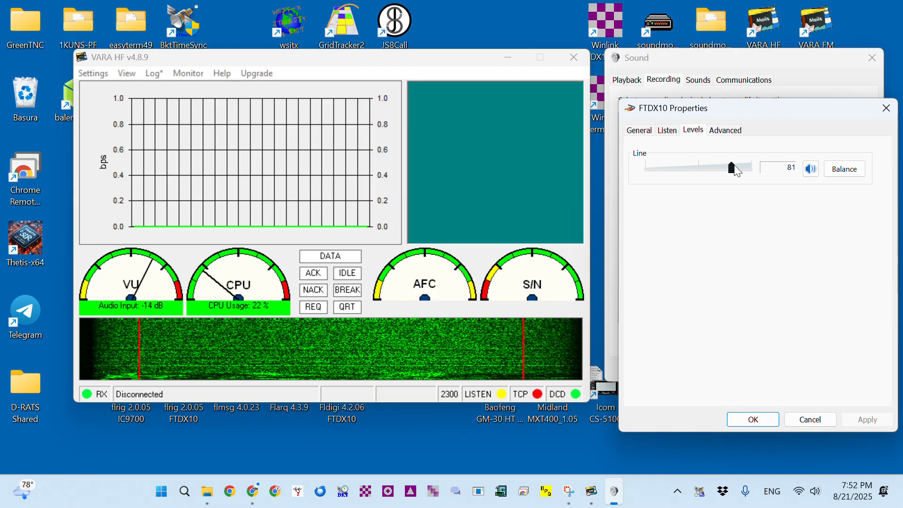
mouse_move(710, 159)
mouse_down()
mouse_move(699, 158)
mouse_move(709, 157)
mouse_up()
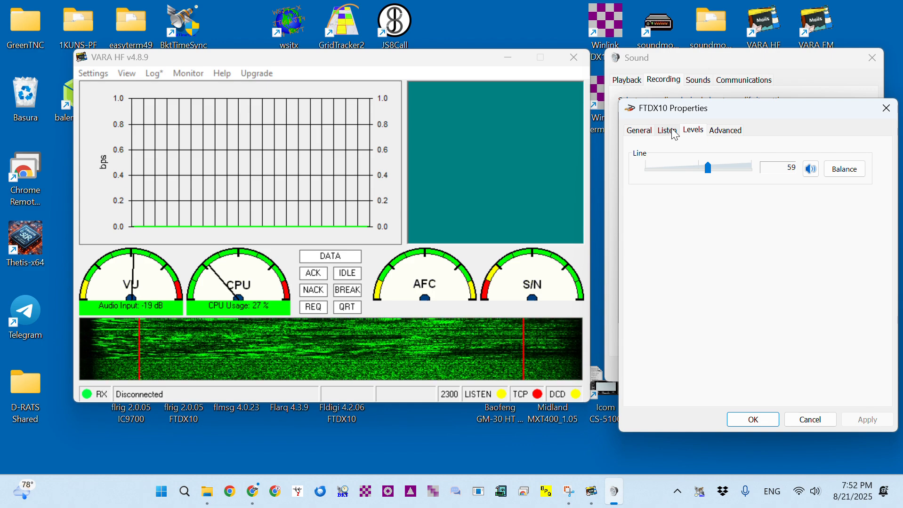
click(729, 132)
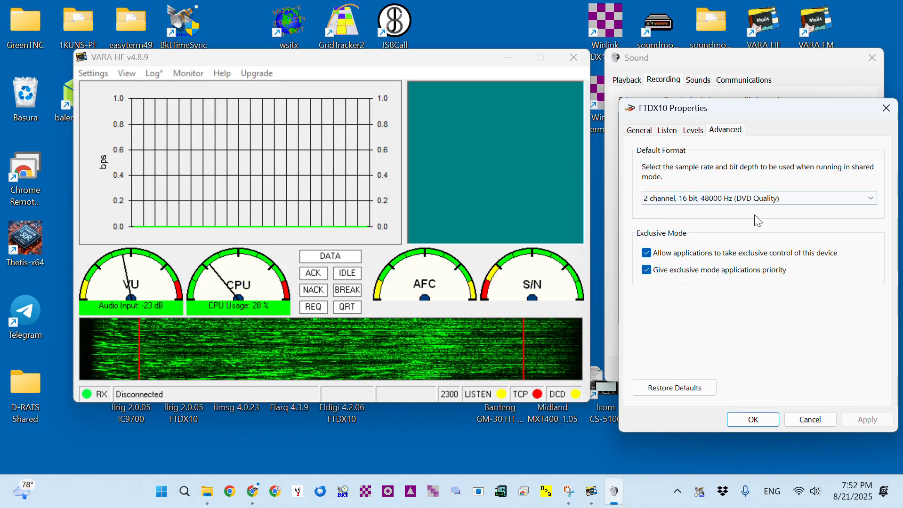
Check the FTDX10 Listen, General and Advanced tabs, confirm the level at 59, then bring VARA HF forward
click(701, 135)
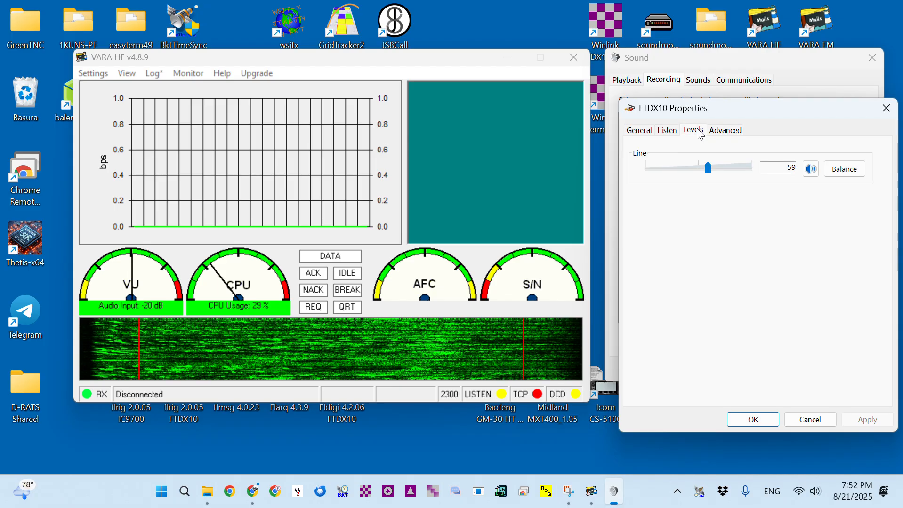
click(672, 134)
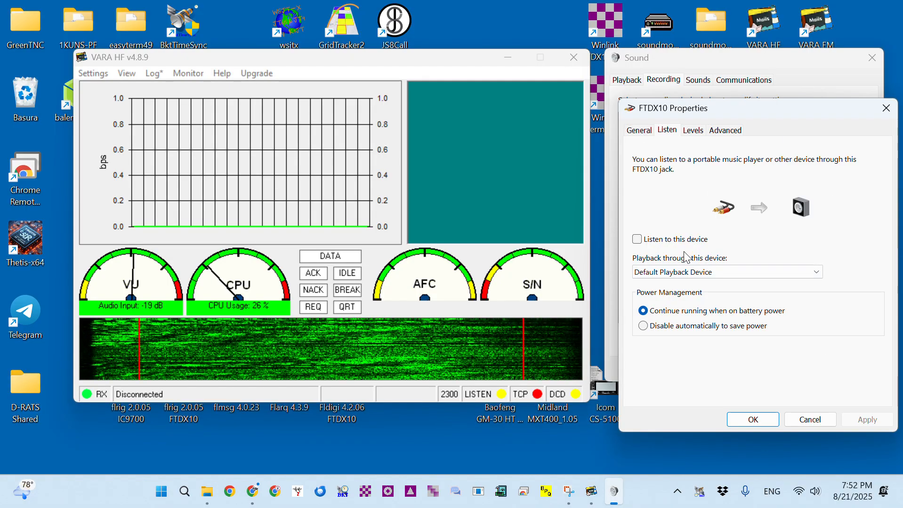
click(645, 132)
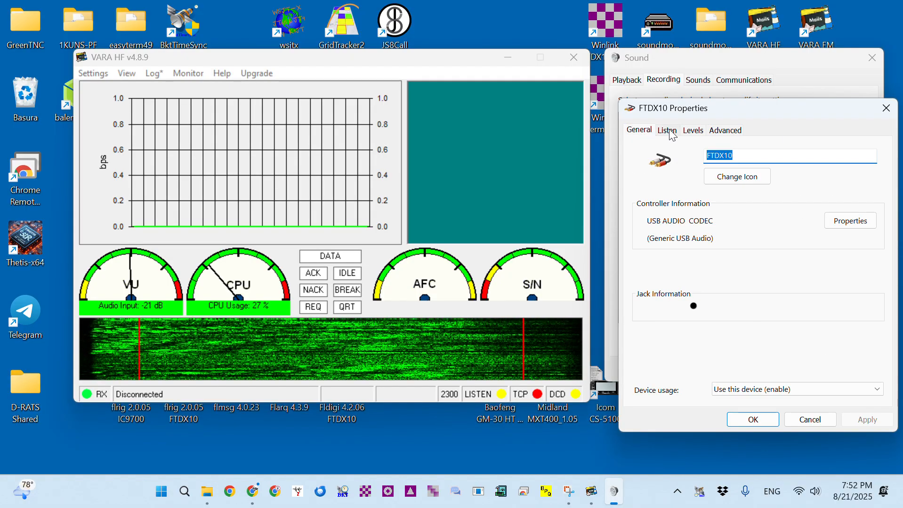
click(667, 131)
click(717, 134)
click(695, 134)
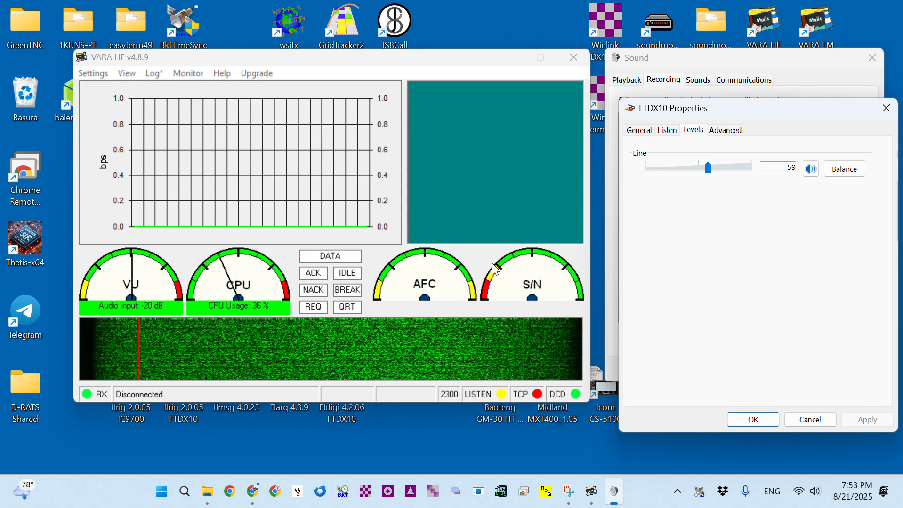
drag(352, 68, 353, 81)
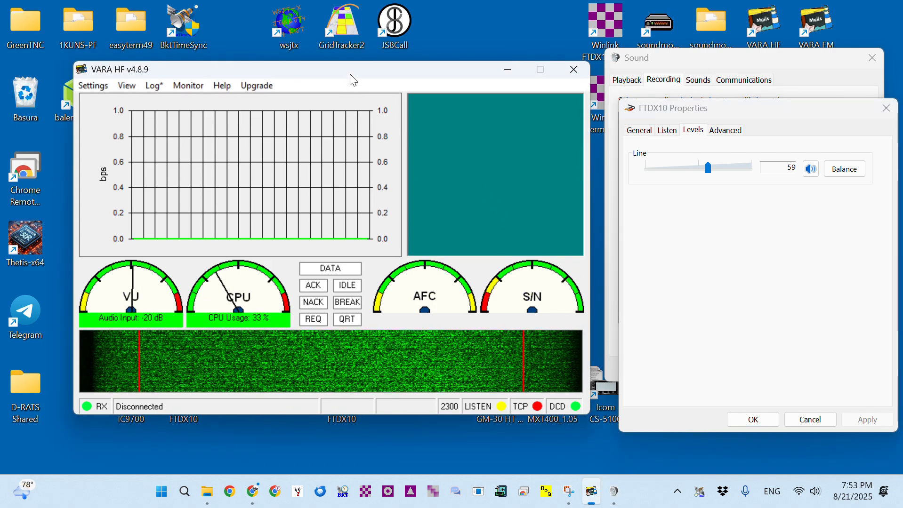